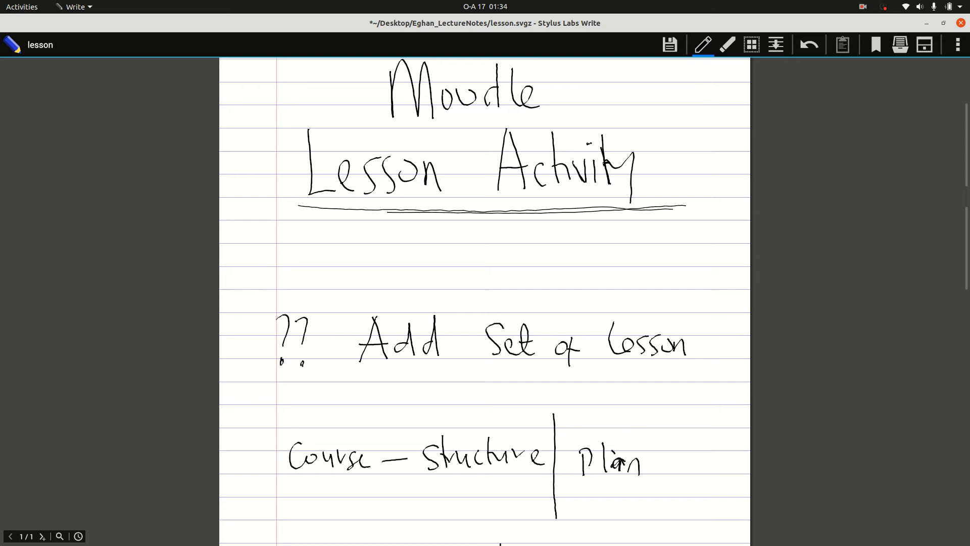
Step: Draw a box around "Lesson", an arrow from it to "Structure", and another arrow from "Structure" to "Plan"
{"action": "scroll", "coordinate": [672, 208], "scroll_direction": "down", "scroll_amount": 4}
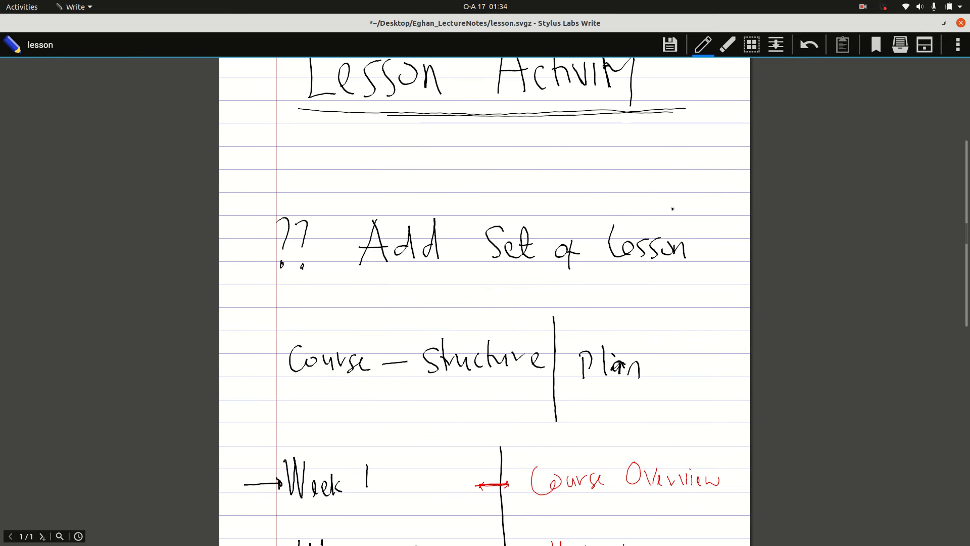
{"action": "mouse_move", "coordinate": [604, 274]}
{"action": "left_mouse_down"}
{"action": "mouse_move", "coordinate": [703, 235]}
{"action": "mouse_move", "coordinate": [596, 272]}
{"action": "left_mouse_up"}
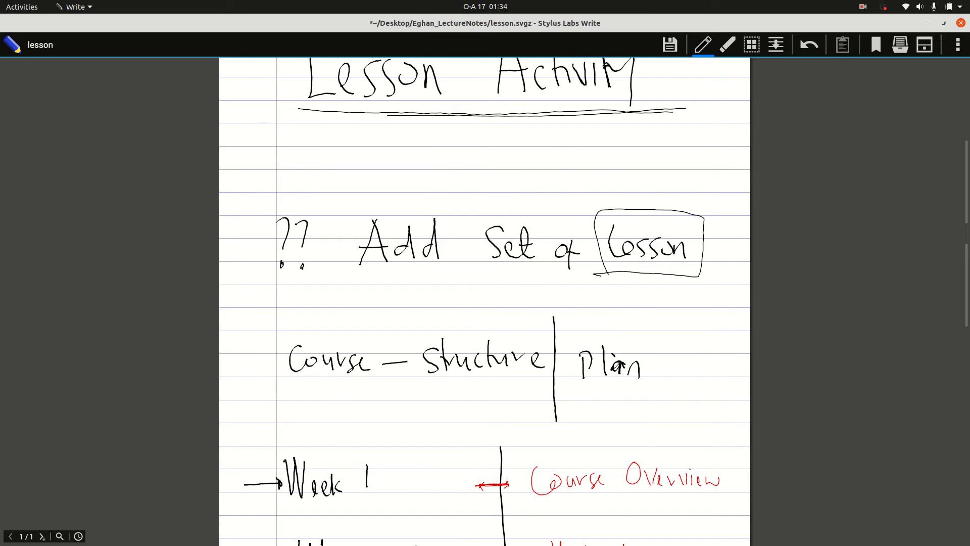
{"action": "scroll", "coordinate": [484, 302], "scroll_direction": "down", "scroll_amount": 4}
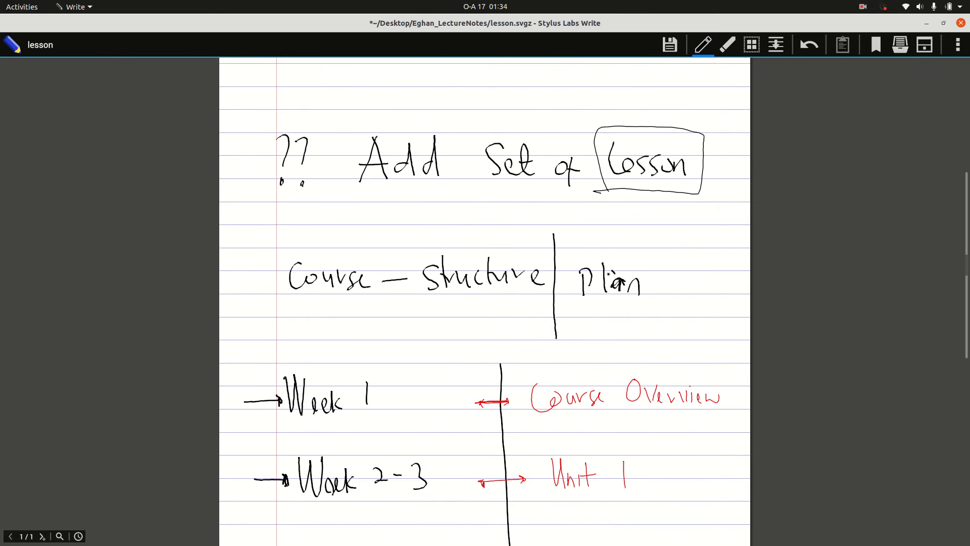
{"action": "mouse_move", "coordinate": [601, 191]}
{"action": "left_mouse_down"}
{"action": "mouse_move", "coordinate": [535, 195]}
{"action": "mouse_move", "coordinate": [453, 246]}
{"action": "mouse_move", "coordinate": [620, 255]}
{"action": "mouse_move", "coordinate": [622, 243]}
{"action": "left_mouse_up"}
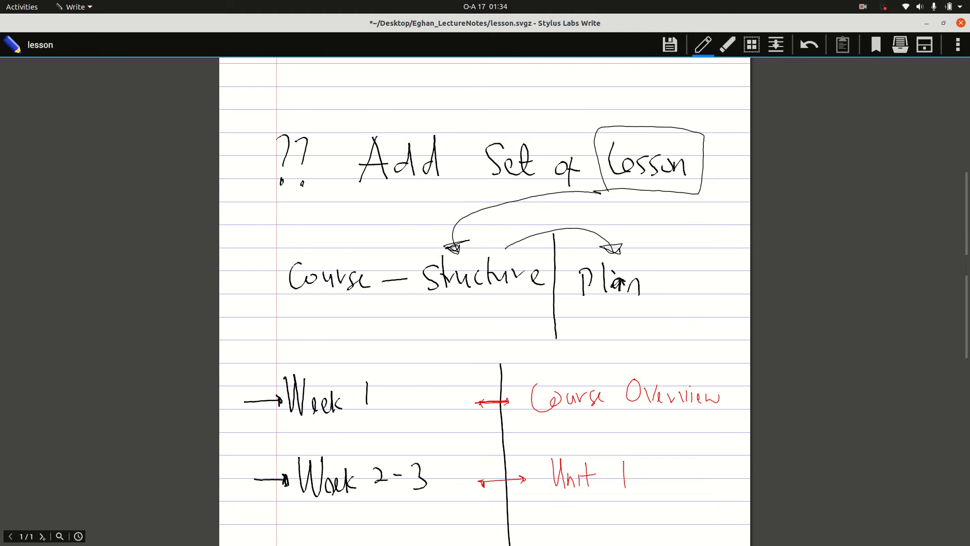
Step: Underline "Course Overview" and "Unit 1", mark "Unit 2", and circle the whole Week 7 exam row in the course plan
{"action": "scroll", "coordinate": [619, 251], "scroll_direction": "down", "scroll_amount": 5}
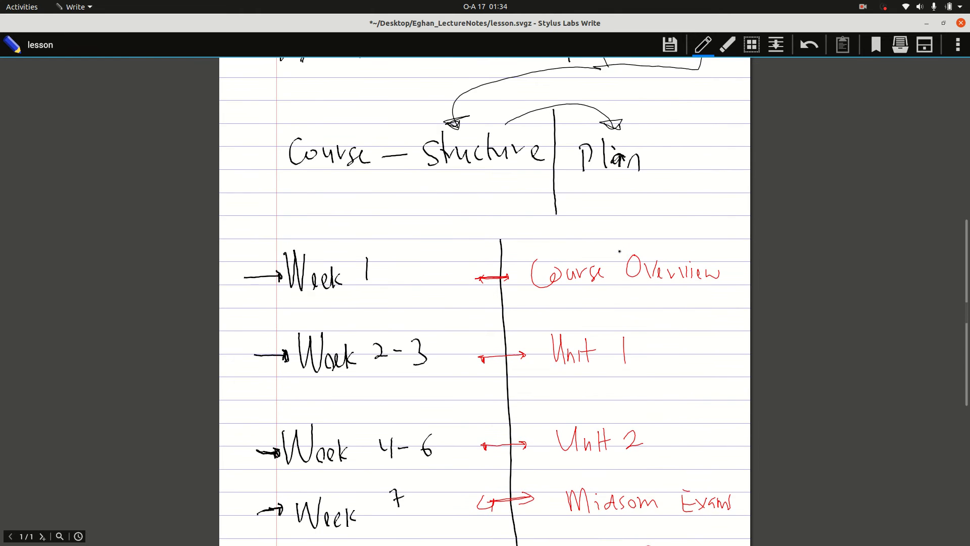
{"action": "scroll", "coordinate": [620, 251], "scroll_direction": "down", "scroll_amount": 2}
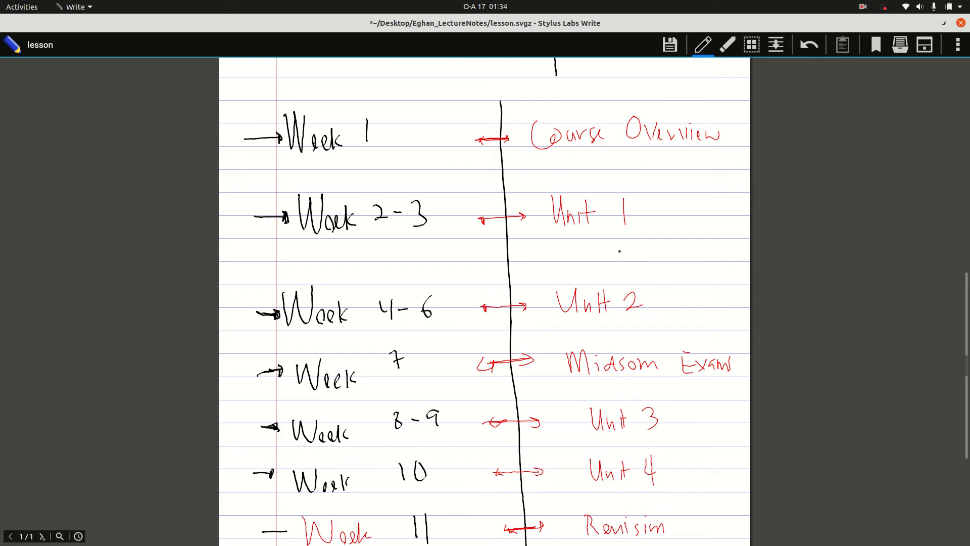
{"action": "scroll", "coordinate": [620, 251], "scroll_direction": "down", "scroll_amount": 1}
{"action": "scroll", "coordinate": [619, 251], "scroll_direction": "up", "scroll_amount": 4}
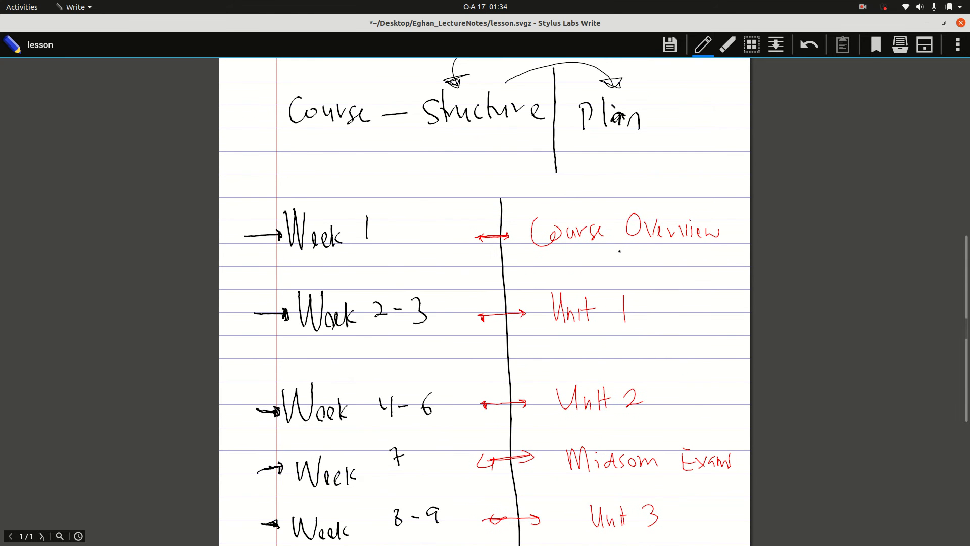
{"action": "left_click_drag", "start_coordinate": [547, 262], "coordinate": [706, 258]}
{"action": "left_click_drag", "start_coordinate": [580, 336], "coordinate": [648, 329]}
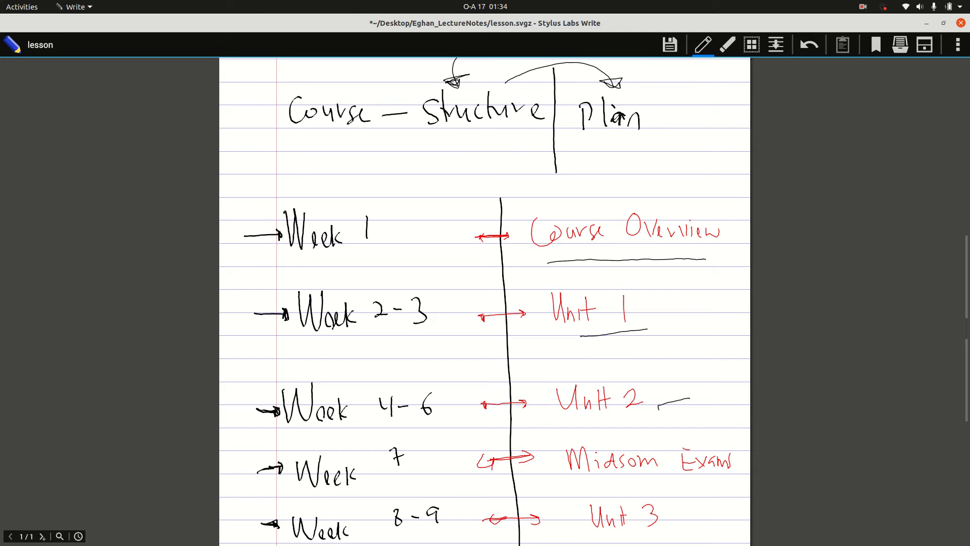
{"action": "mouse_move", "coordinate": [275, 448]}
{"action": "left_mouse_down"}
{"action": "mouse_move", "coordinate": [594, 431]}
{"action": "mouse_move", "coordinate": [735, 477]}
{"action": "mouse_move", "coordinate": [565, 496]}
{"action": "mouse_move", "coordinate": [363, 487]}
{"action": "mouse_move", "coordinate": [289, 443]}
{"action": "left_mouse_up"}
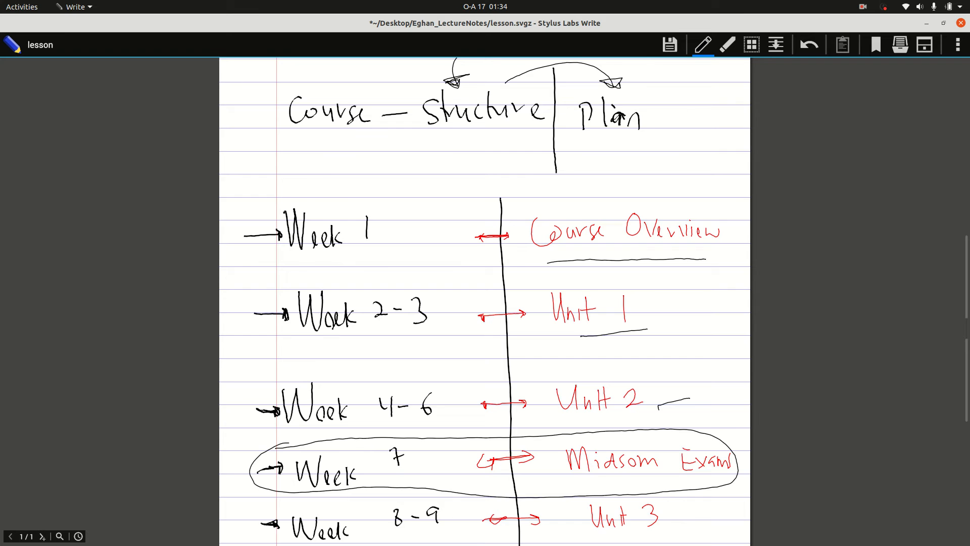
Step: Draw check marks beside "Unit 3" and "Unit 4", and stars beside "Revision" and "End of Sem Exams"
{"action": "scroll", "coordinate": [289, 442], "scroll_direction": "down", "scroll_amount": 5}
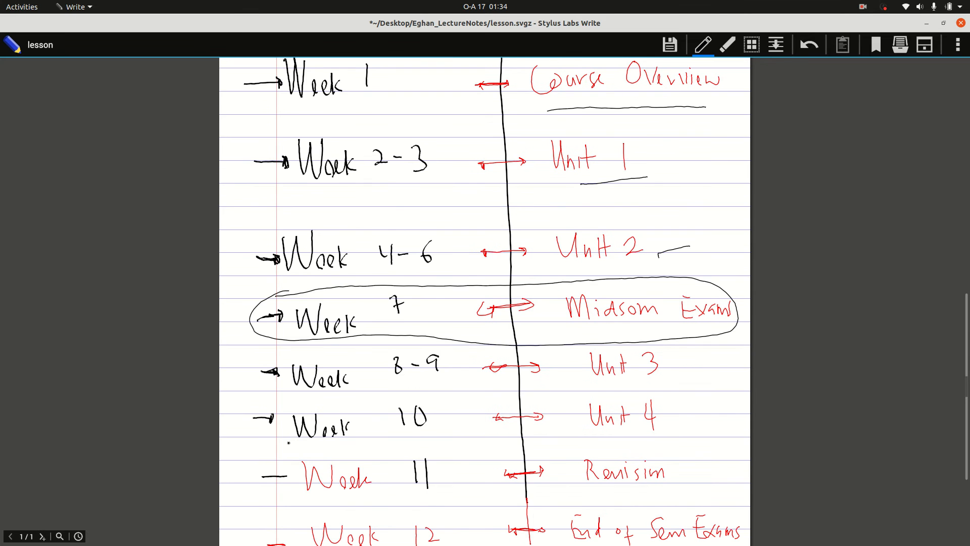
{"action": "left_click_drag", "start_coordinate": [682, 365], "coordinate": [703, 357]}
{"action": "left_click_drag", "start_coordinate": [677, 412], "coordinate": [704, 403]}
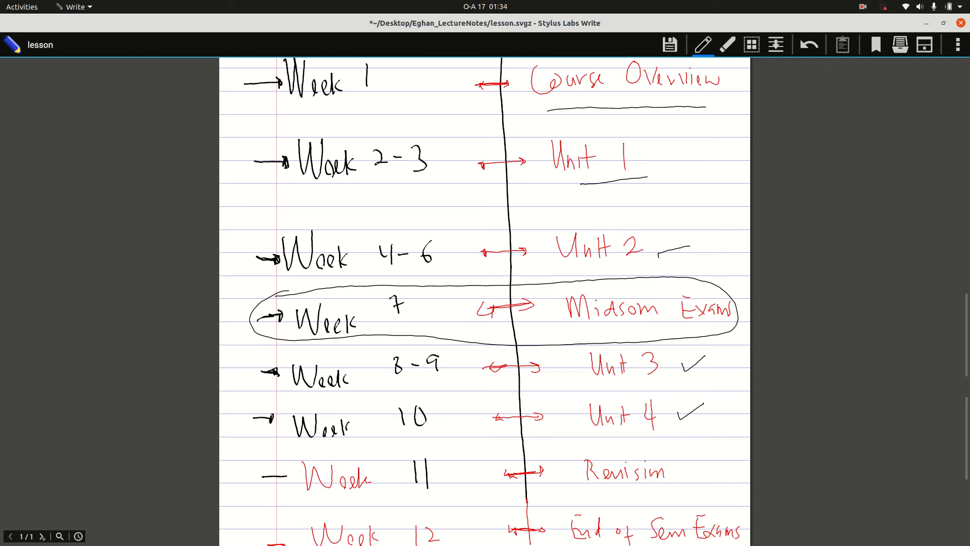
{"action": "scroll", "coordinate": [704, 403], "scroll_direction": "down", "scroll_amount": 2}
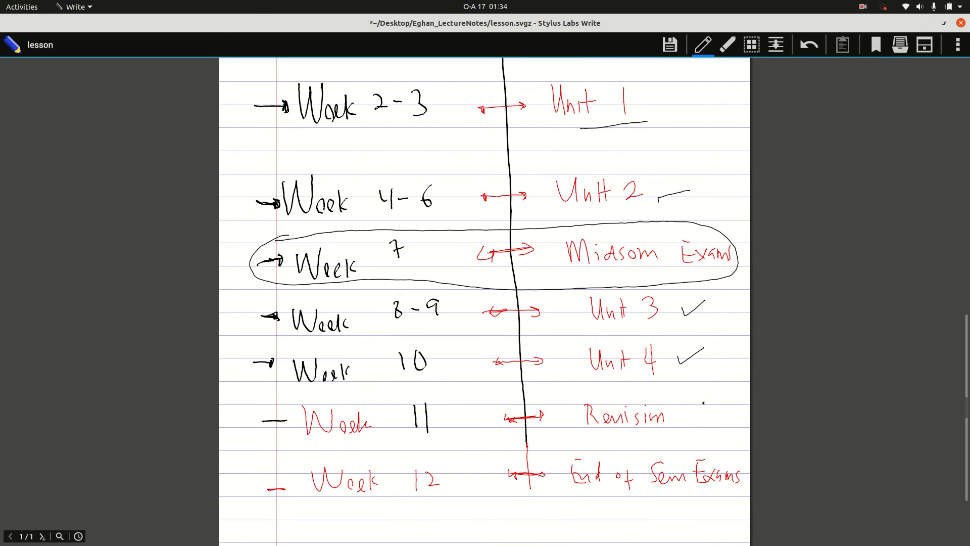
{"action": "left_click_drag", "start_coordinate": [681, 407], "coordinate": [692, 422]}
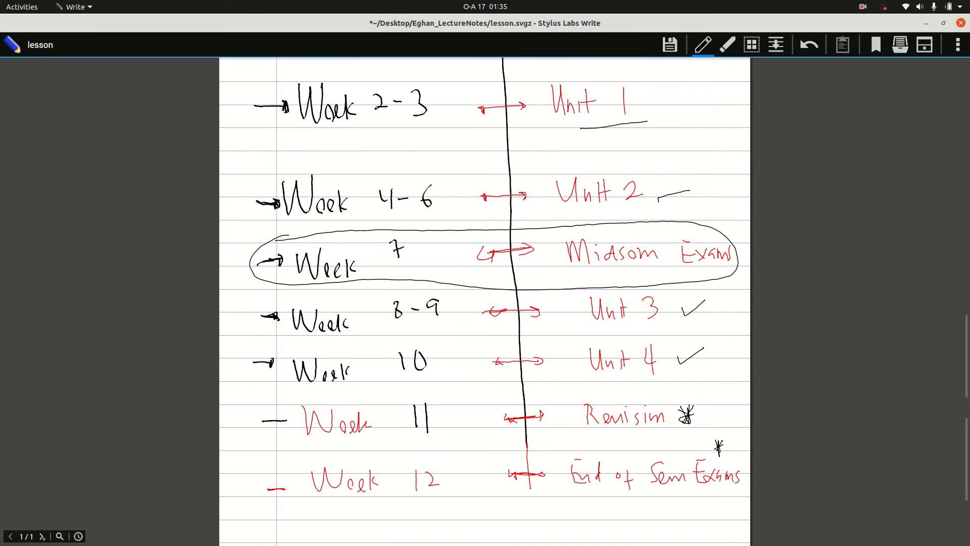
Step: Tick Week 1 and draw small loops beside the week numbers 2-3, 4-6, 8-9 and 10
{"action": "scroll", "coordinate": [723, 444], "scroll_direction": "up", "scroll_amount": 3}
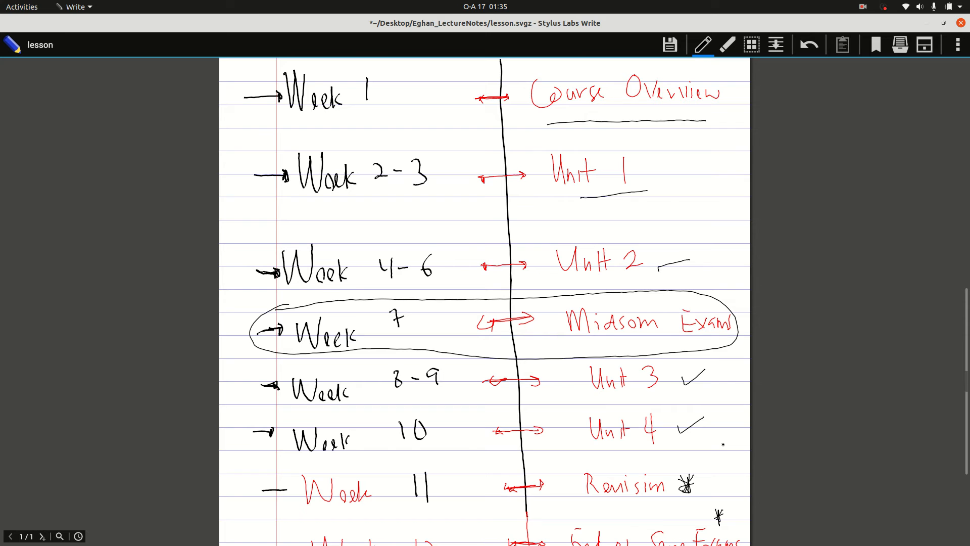
{"action": "mouse_move", "coordinate": [386, 115]}
{"action": "left_mouse_down"}
{"action": "mouse_move", "coordinate": [403, 103]}
{"action": "mouse_move", "coordinate": [396, 99]}
{"action": "left_mouse_up"}
{"action": "left_click_drag", "start_coordinate": [425, 198], "coordinate": [437, 183]}
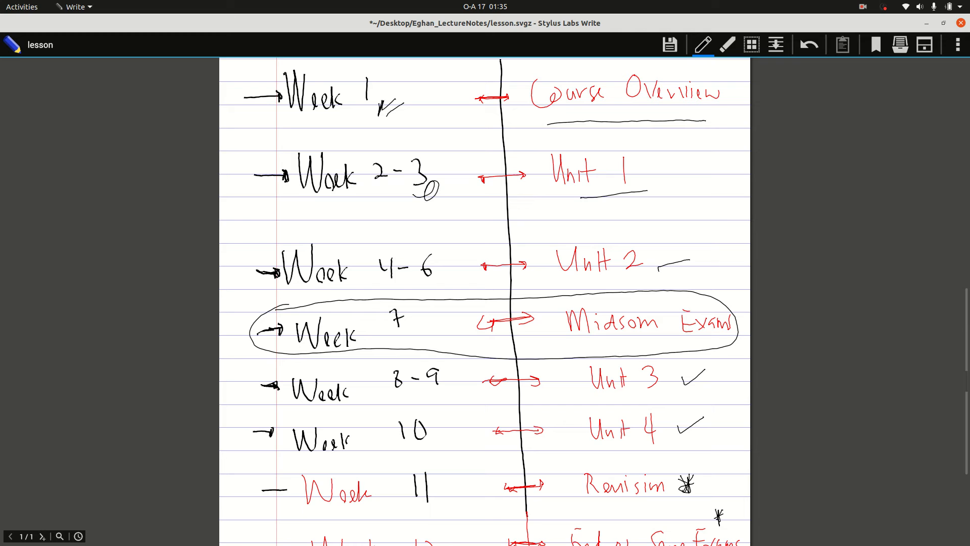
{"action": "left_click_drag", "start_coordinate": [441, 281], "coordinate": [449, 268]}
Step: Draw boxes around "Unit 4", "Unit 3", "Unit 2", "Unit 1" and "Course Overview" in the handwritten plan
{"action": "mouse_move", "coordinate": [577, 412]}
{"action": "left_mouse_down"}
{"action": "mouse_move", "coordinate": [606, 410]}
{"action": "mouse_move", "coordinate": [668, 445]}
{"action": "mouse_move", "coordinate": [592, 409]}
{"action": "left_mouse_up"}
{"action": "mouse_move", "coordinate": [586, 355]}
{"action": "left_mouse_down"}
{"action": "mouse_move", "coordinate": [592, 397]}
{"action": "mouse_move", "coordinate": [670, 379]}
{"action": "mouse_move", "coordinate": [593, 396]}
{"action": "left_mouse_up"}
{"action": "left_click_drag", "start_coordinate": [542, 255], "coordinate": [545, 290]}
{"action": "mouse_move", "coordinate": [591, 241]}
{"action": "left_mouse_down"}
{"action": "mouse_move", "coordinate": [657, 282]}
{"action": "mouse_move", "coordinate": [564, 286]}
{"action": "left_mouse_up"}
{"action": "left_click_drag", "start_coordinate": [649, 157], "coordinate": [574, 201]}
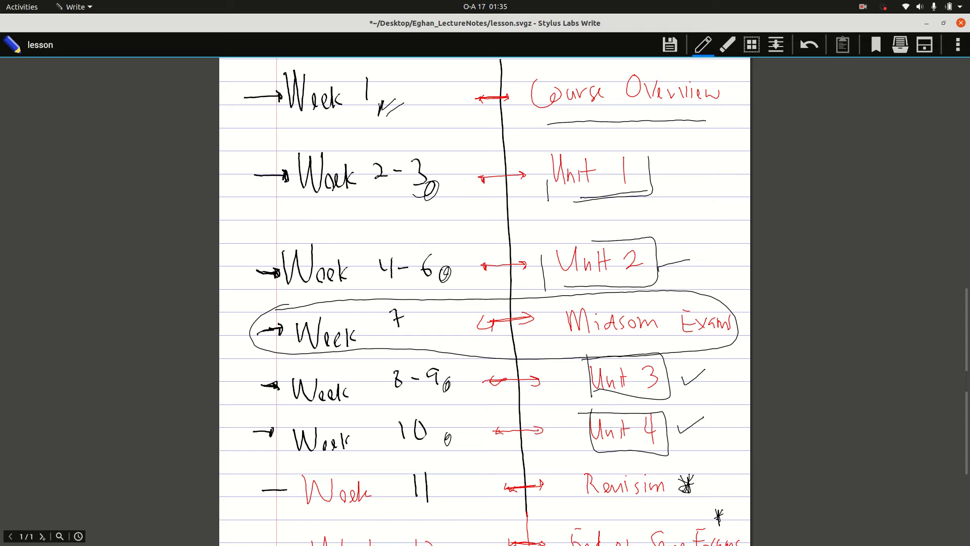
{"action": "mouse_move", "coordinate": [649, 74]}
{"action": "left_mouse_down"}
{"action": "mouse_move", "coordinate": [681, 71]}
{"action": "mouse_move", "coordinate": [655, 121]}
{"action": "left_mouse_up"}
{"action": "scroll", "coordinate": [621, 148], "scroll_direction": "down", "scroll_amount": 2}
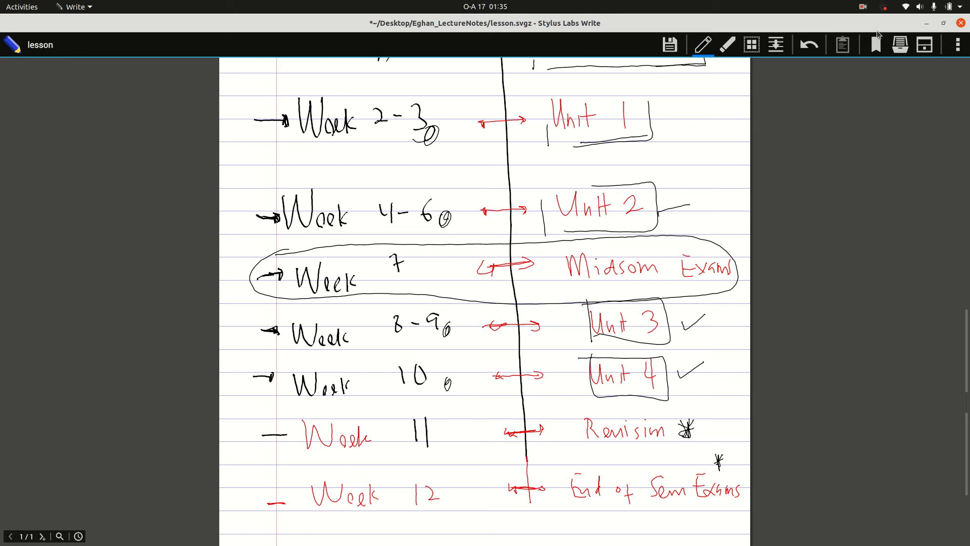
Step: Switch to the My courses page in Google Chrome and filter the course list to Removed from view
{"action": "left_click_drag", "start_coordinate": [826, 27], "coordinate": [656, 194]}
{"action": "left_click", "coordinate": [352, 180]}
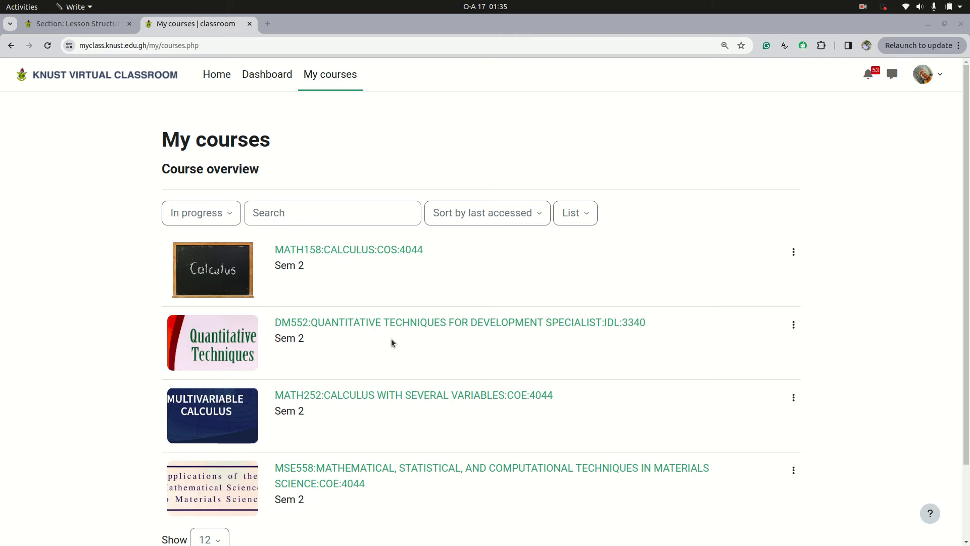
{"action": "scroll", "coordinate": [392, 336], "scroll_direction": "down", "scroll_amount": 2}
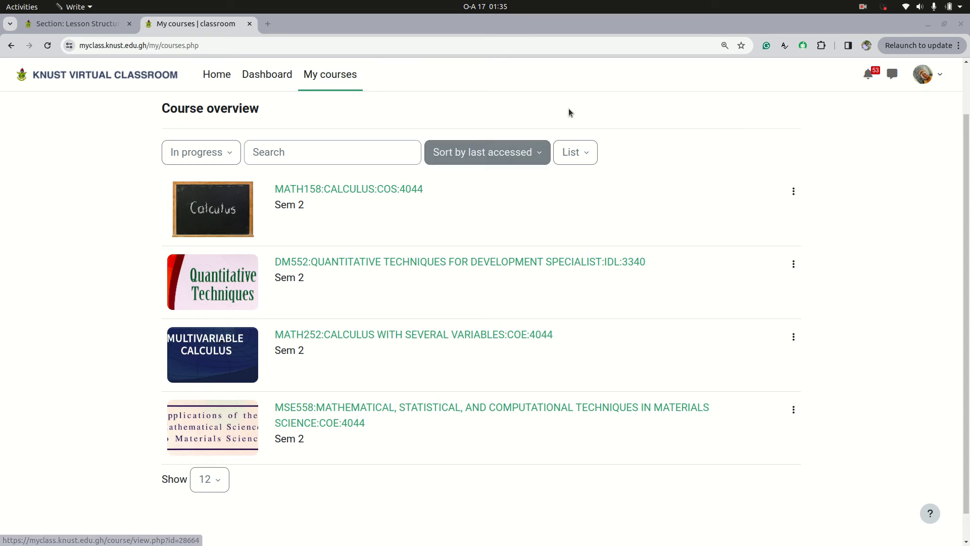
{"action": "left_click", "coordinate": [230, 160]}
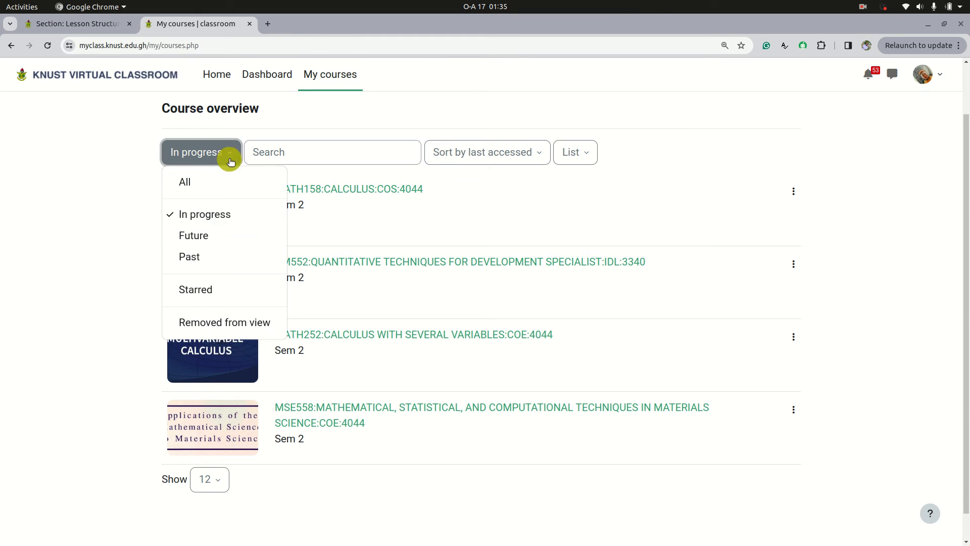
{"action": "left_click", "coordinate": [207, 322]}
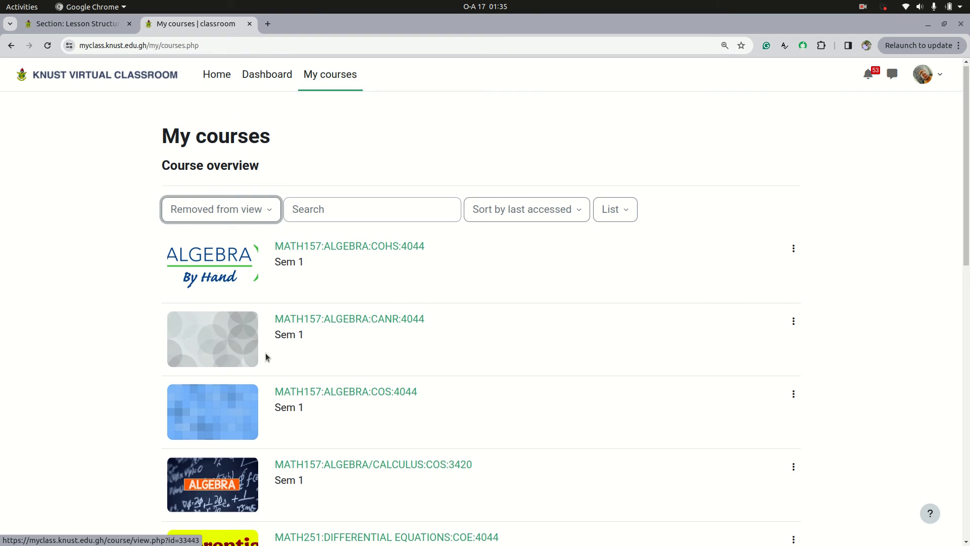
Step: Open the course MATH157:ALGEBRA:COHS:4044 from the filtered course list
{"action": "scroll", "coordinate": [266, 354], "scroll_direction": "down", "scroll_amount": 1}
{"action": "scroll", "coordinate": [266, 357], "scroll_direction": "up", "scroll_amount": 1}
{"action": "left_click", "coordinate": [320, 251]}
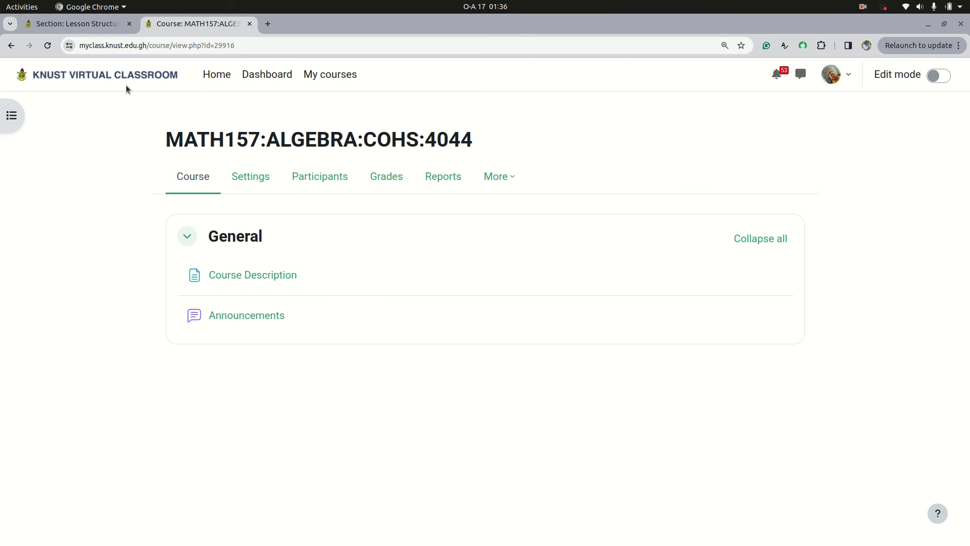
Step: Review the module list in the DM552 course's Lesson Structure section as an example, and return to the algebra course
{"action": "left_click", "coordinate": [87, 25]}
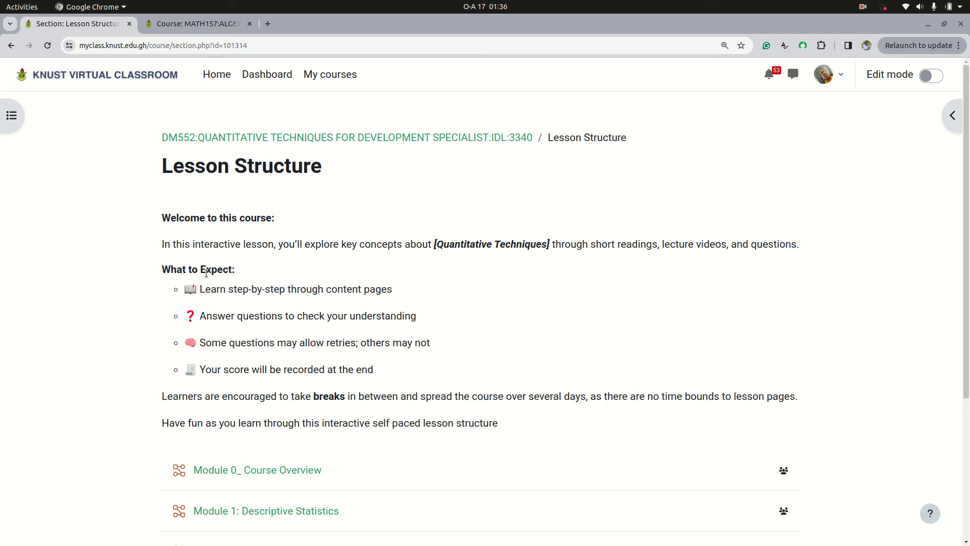
{"action": "scroll", "coordinate": [206, 273], "scroll_direction": "down", "scroll_amount": 5}
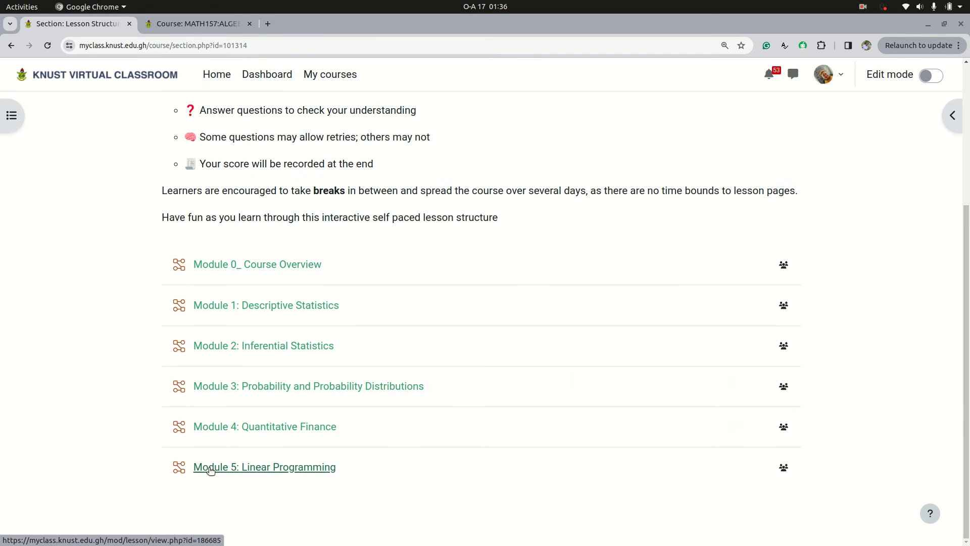
{"action": "left_click", "coordinate": [191, 23]}
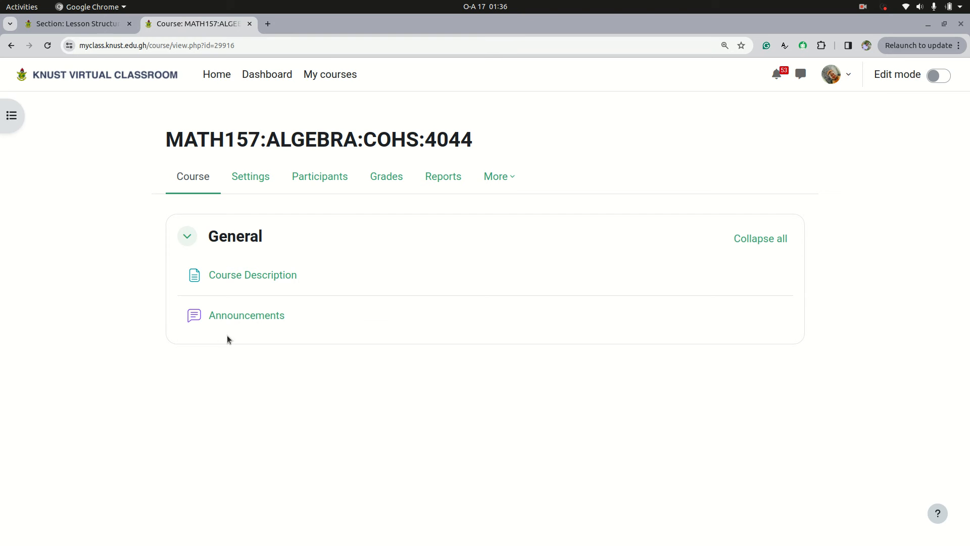
Step: Turn on edit mode for the algebra course and add a new section named "Lesson Structure"
{"action": "left_click", "coordinate": [936, 76]}
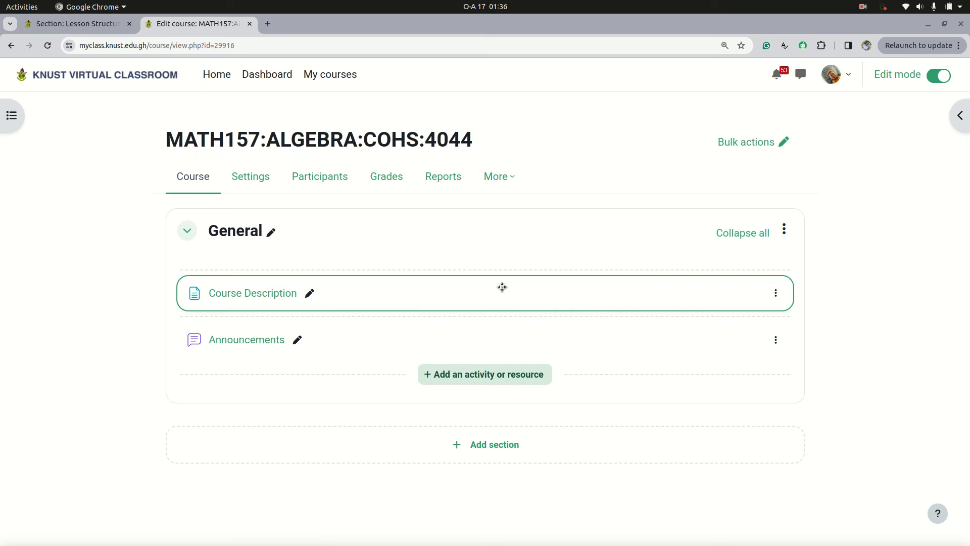
{"action": "left_click", "coordinate": [479, 443]}
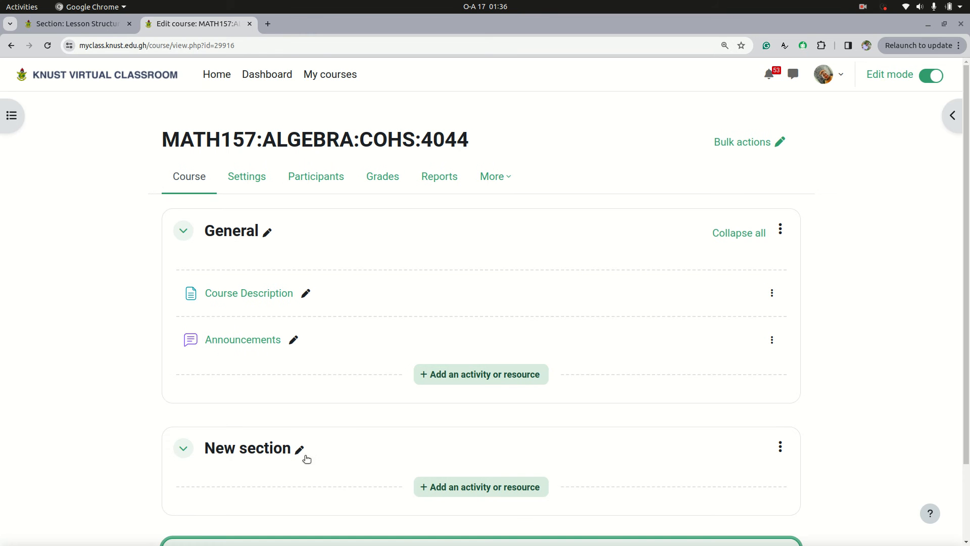
{"action": "left_click", "coordinate": [301, 450]}
{"action": "type", "text": "Less"}
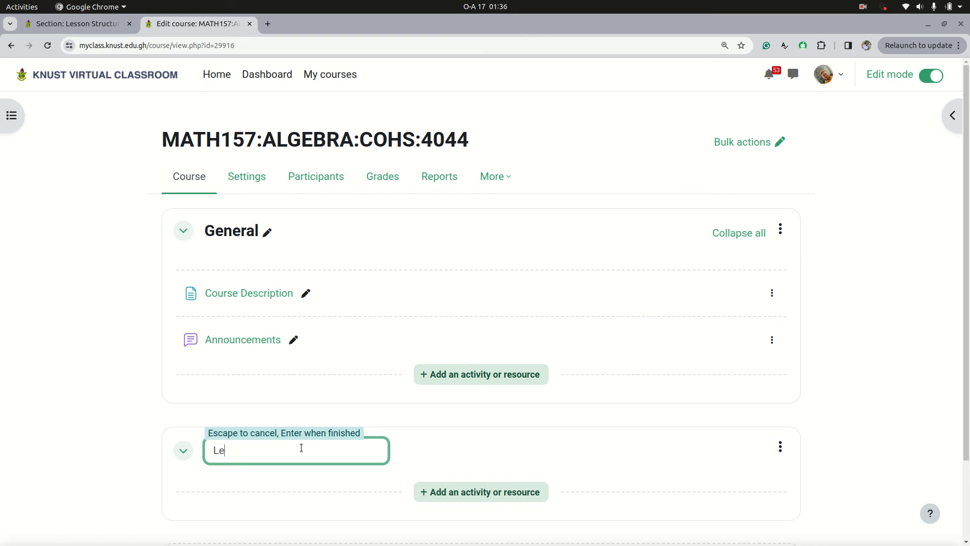
{"action": "key", "text": "BackSpace"}
{"action": "key", "text": "BackSpace"}
{"action": "key", "text": "BackSpace"}
{"action": "type", "text": "COurs"}
{"action": "key", "text": "BackSpace"}
{"action": "key", "text": "BackSpace"}
{"action": "key", "text": "BackSpace"}
{"action": "key", "text": "BackSpace"}
{"action": "key", "text": "BackSpace"}
{"action": "type", "text": "Lesson Structure"}
{"action": "key", "text": "Return"}
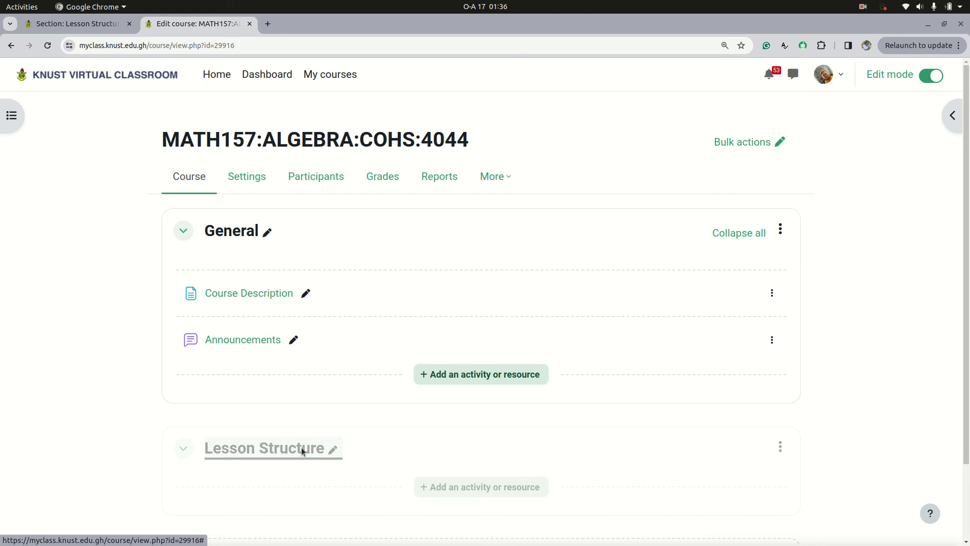
Step: Add a Lesson activity to the Lesson Structure section, choosing it from the available activities
{"action": "scroll", "coordinate": [385, 424], "scroll_direction": "down", "scroll_amount": 3}
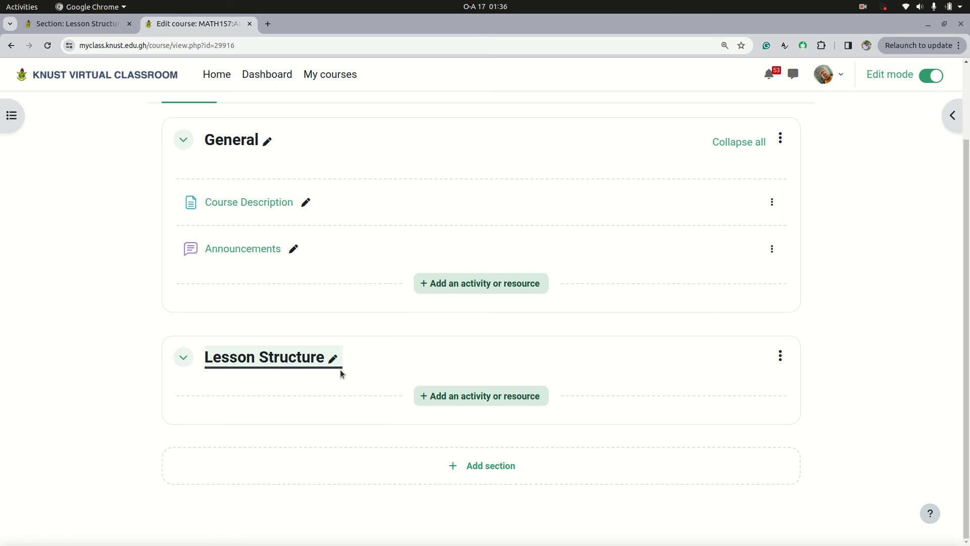
{"action": "left_click", "coordinate": [473, 397]}
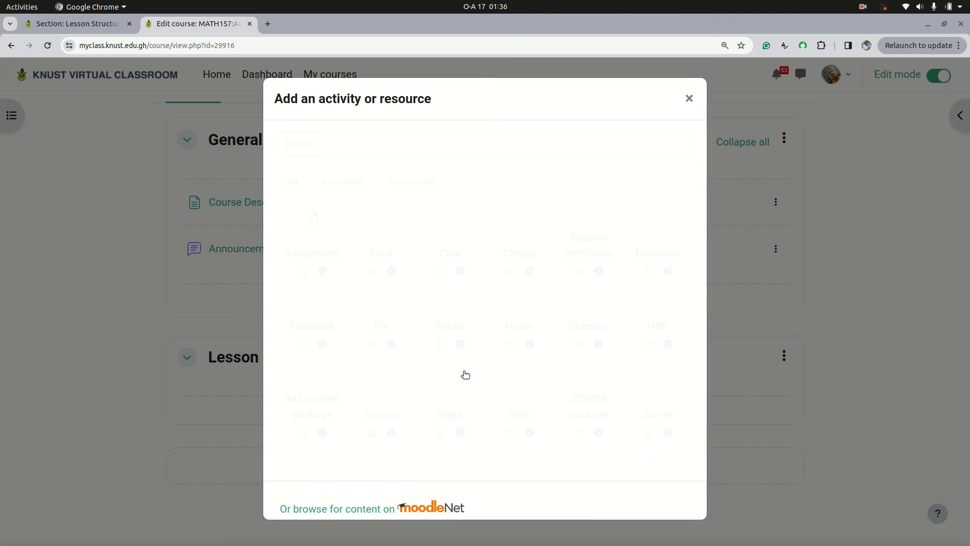
{"action": "left_click", "coordinate": [409, 188]}
{"action": "left_click", "coordinate": [331, 183]}
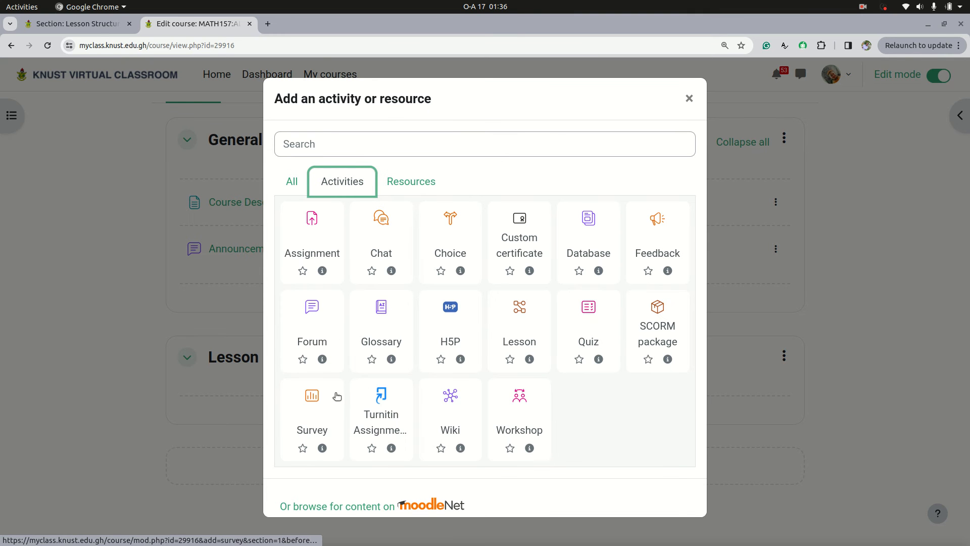
{"action": "left_click", "coordinate": [523, 330]}
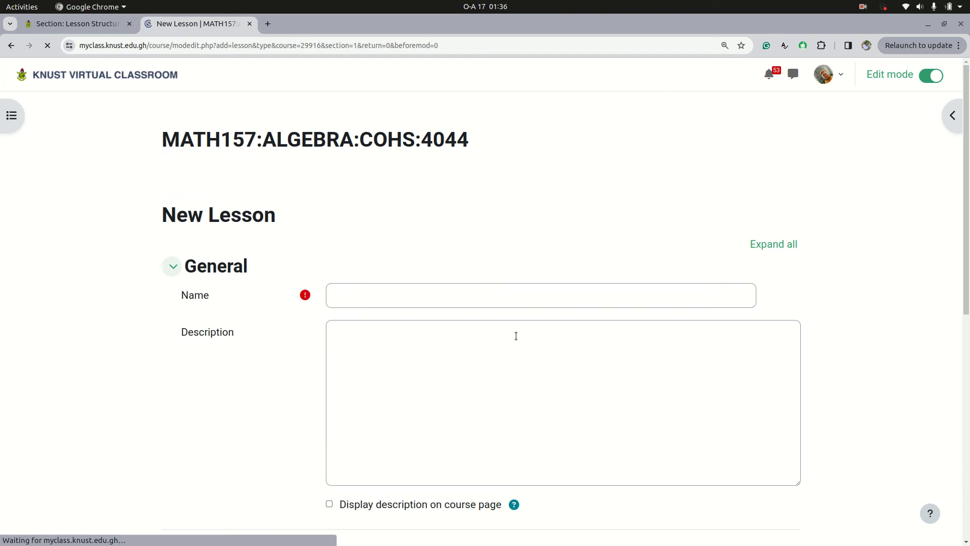
Step: Name the new lesson "Unit 0" and save it, returning to the course page
{"action": "scroll", "coordinate": [441, 361], "scroll_direction": "down", "scroll_amount": 1}
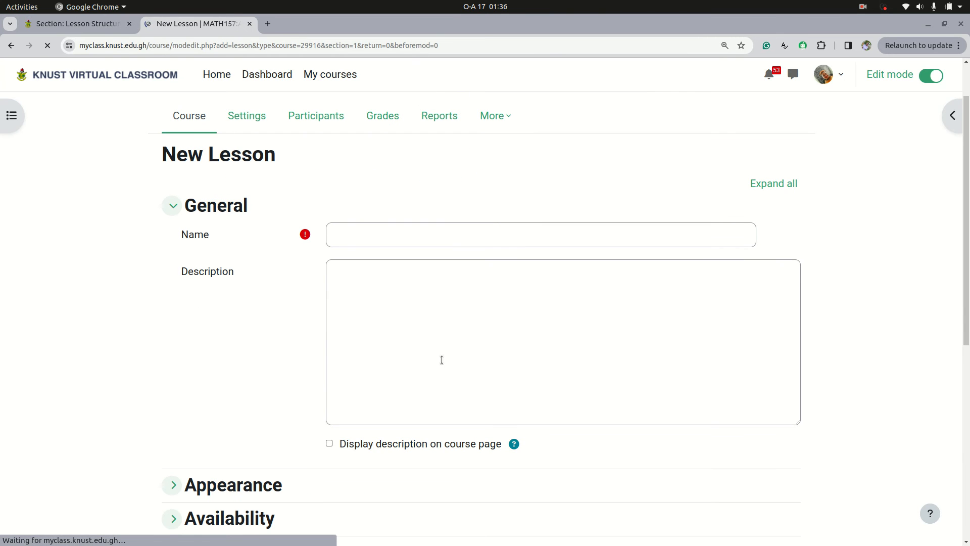
{"action": "left_click", "coordinate": [358, 232]}
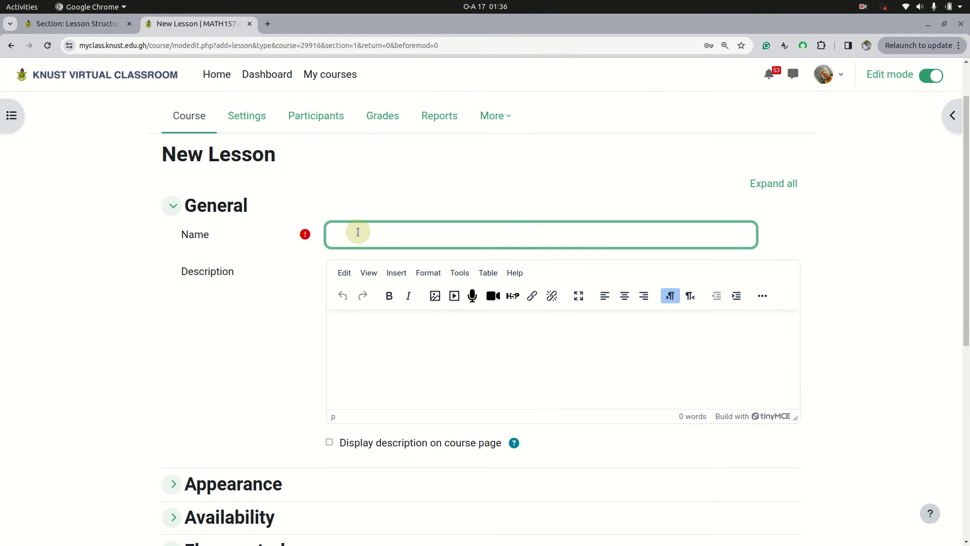
{"action": "type", "text": "Unit 0"}
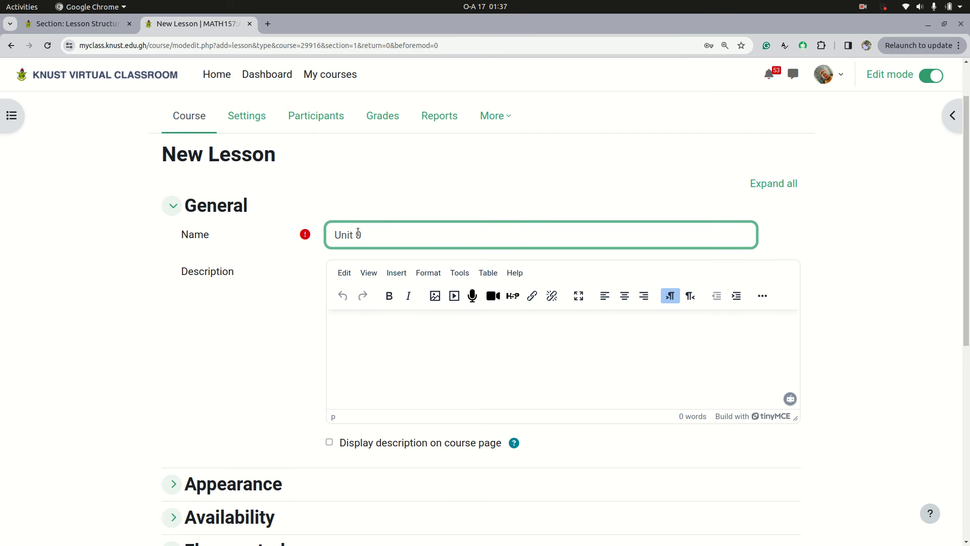
{"action": "scroll", "coordinate": [357, 322], "scroll_direction": "down", "scroll_amount": 1}
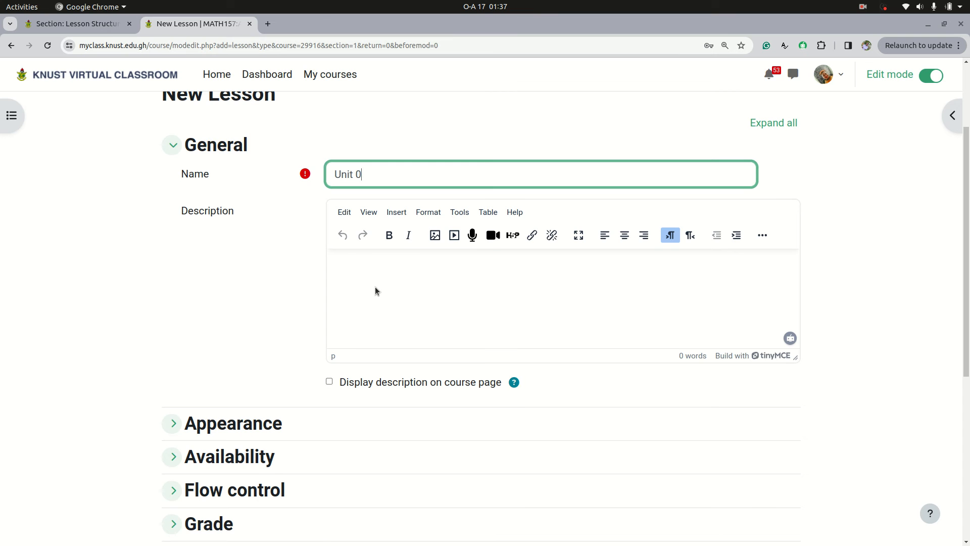
{"action": "scroll", "coordinate": [377, 280], "scroll_direction": "up", "scroll_amount": 1}
{"action": "scroll", "coordinate": [356, 364], "scroll_direction": "down", "scroll_amount": 6}
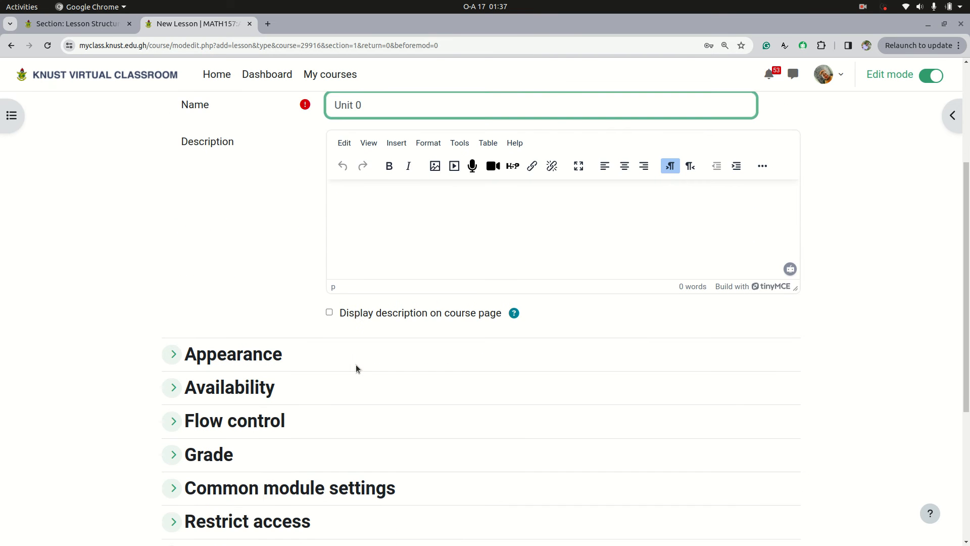
{"action": "left_click", "coordinate": [388, 451]}
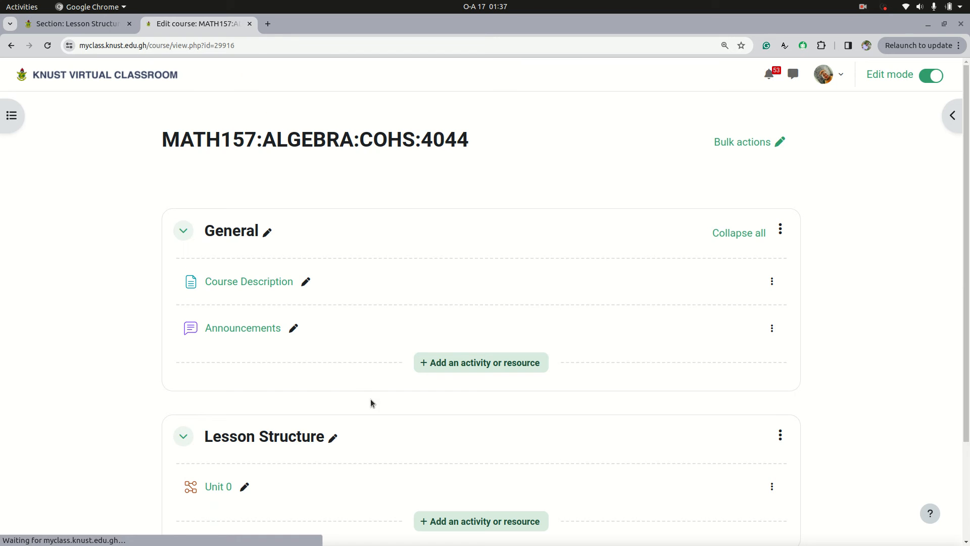
Step: Add another Lesson activity named "Unit1" to the Lesson Structure section and save it, returning to the course page
{"action": "scroll", "coordinate": [371, 402], "scroll_direction": "down", "scroll_amount": 3}
{"action": "left_click", "coordinate": [466, 424]}
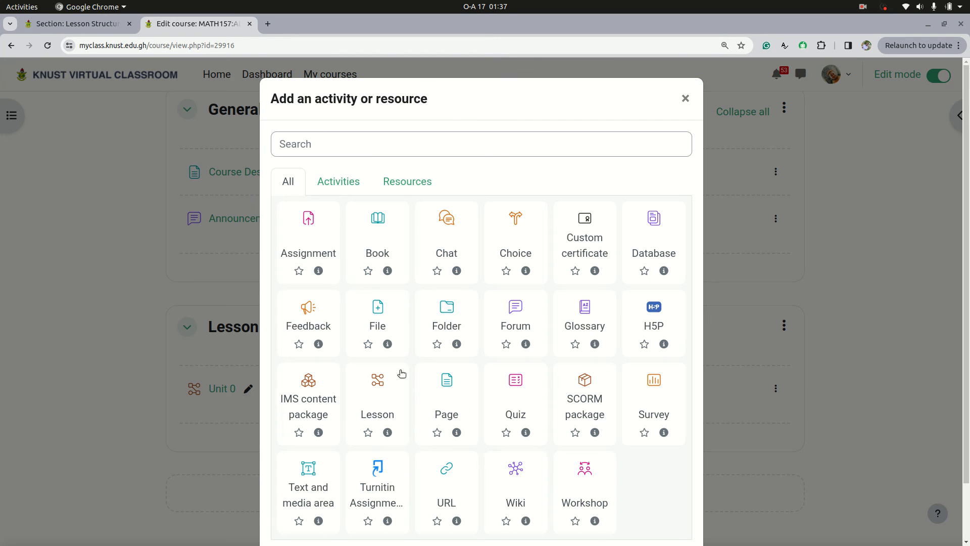
{"action": "left_click", "coordinate": [389, 416]}
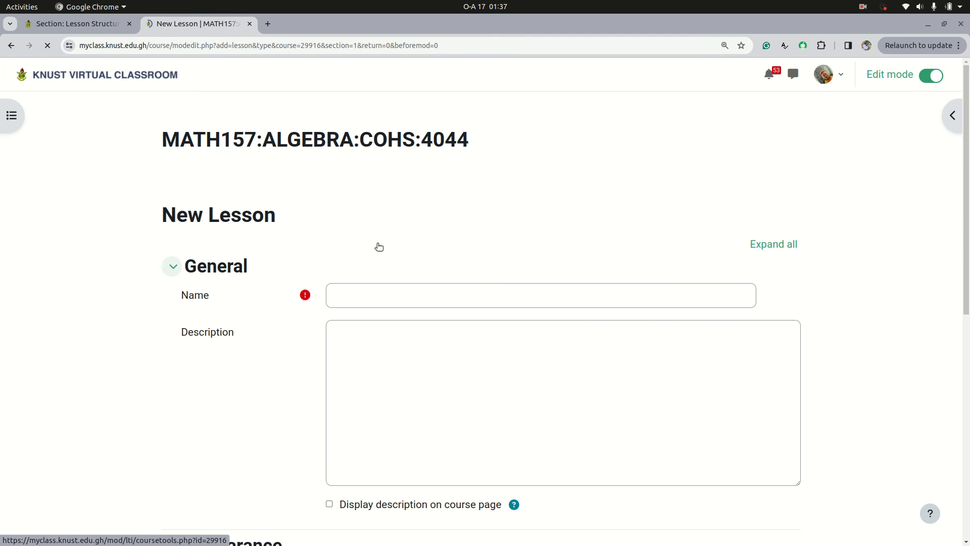
{"action": "left_click", "coordinate": [372, 299]}
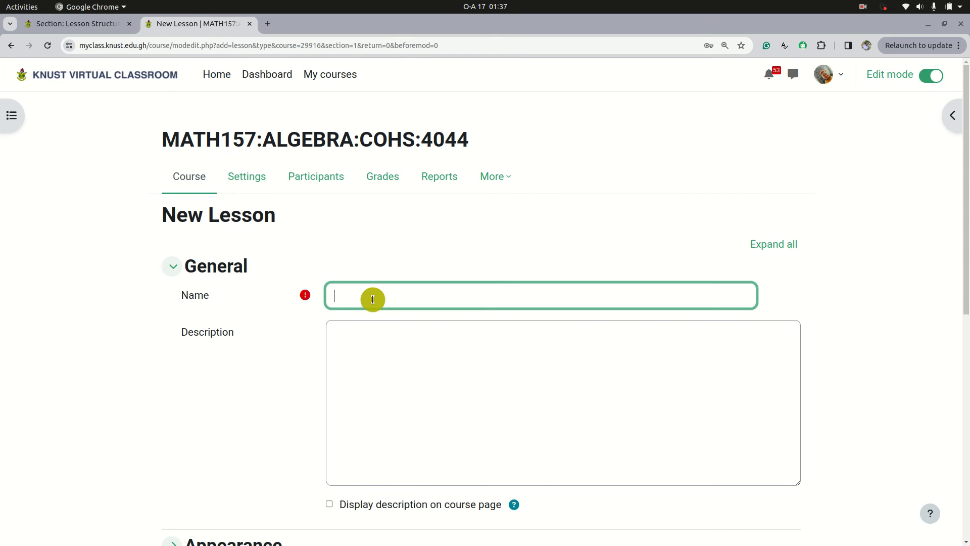
{"action": "type", "text": "Unit 1"}
{"action": "scroll", "coordinate": [372, 299], "scroll_direction": "down", "scroll_amount": 9}
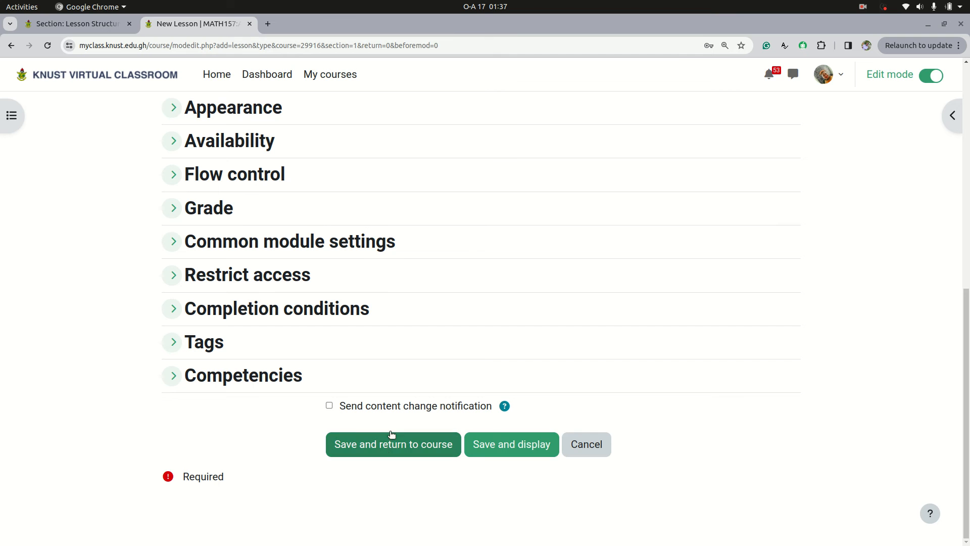
{"action": "left_click", "coordinate": [393, 446]}
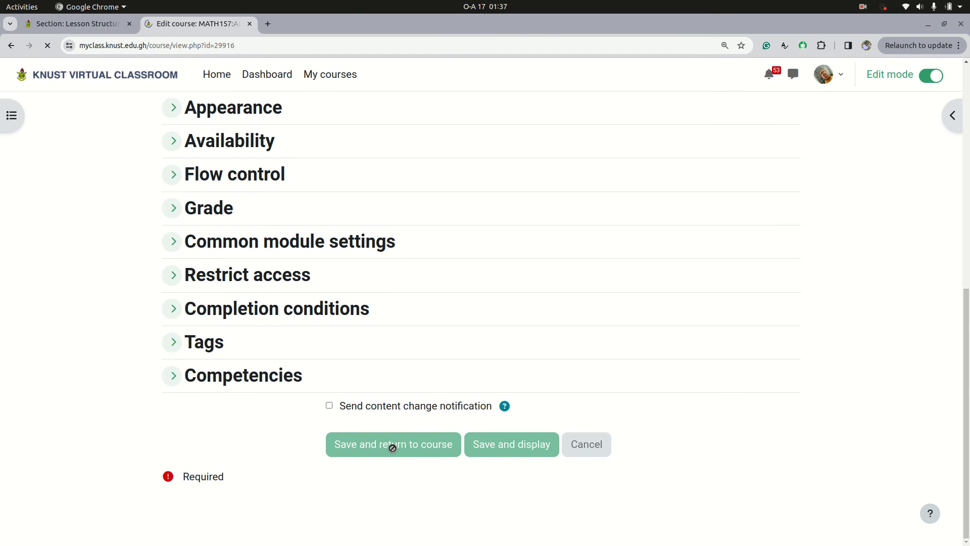
Step: Duplicate the Unit1 lesson, and duplicate the resulting copy as well
{"action": "scroll", "coordinate": [432, 449], "scroll_direction": "down", "scroll_amount": 3}
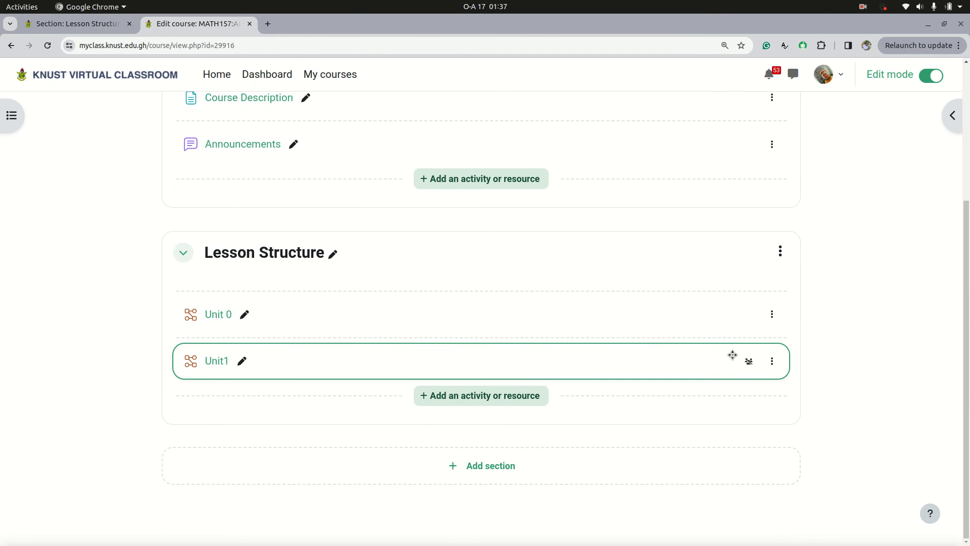
{"action": "left_click", "coordinate": [772, 361]}
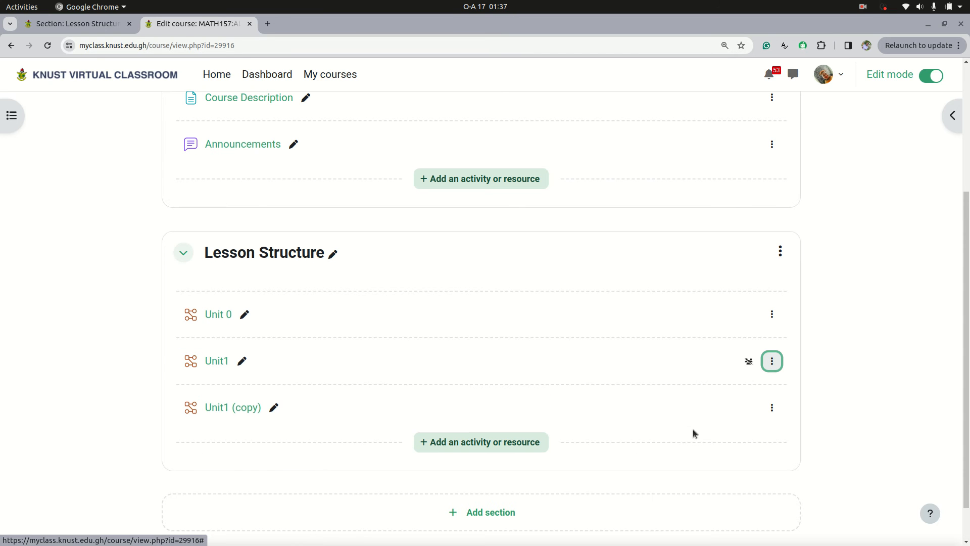
{"action": "left_click", "coordinate": [772, 407]}
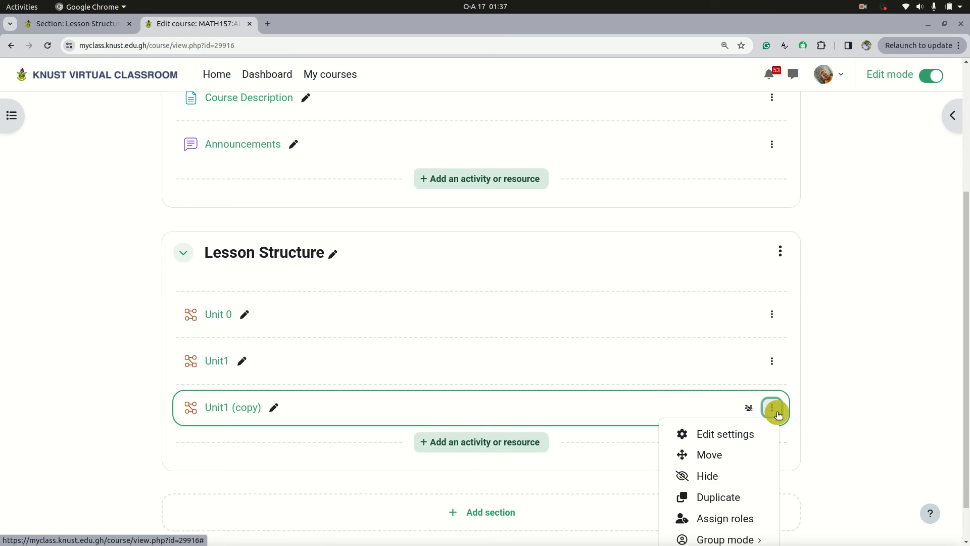
{"action": "left_click", "coordinate": [712, 497]}
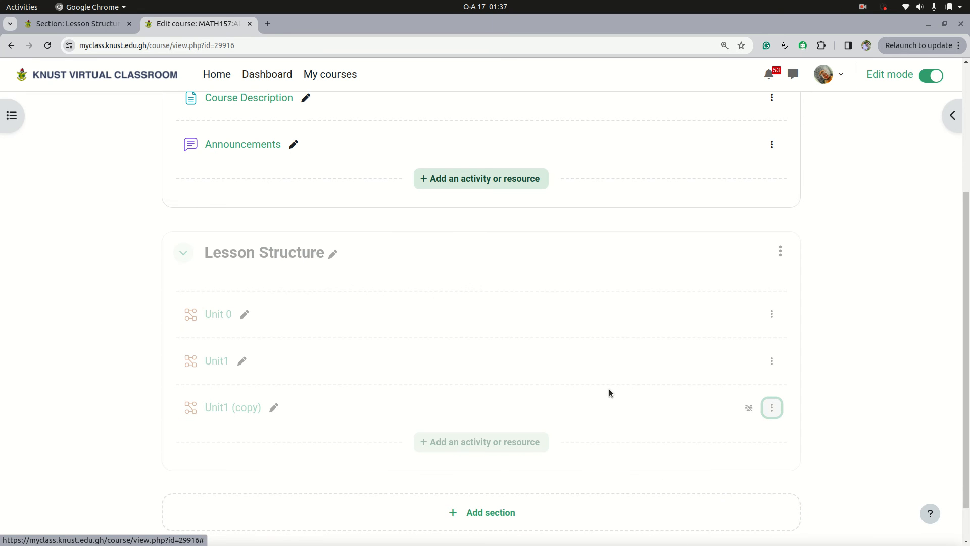
Step: Add a Lesson activity named "UNIT5" at the end of the Lesson Structure section and save it
{"action": "scroll", "coordinate": [610, 392], "scroll_direction": "down", "scroll_amount": 4}
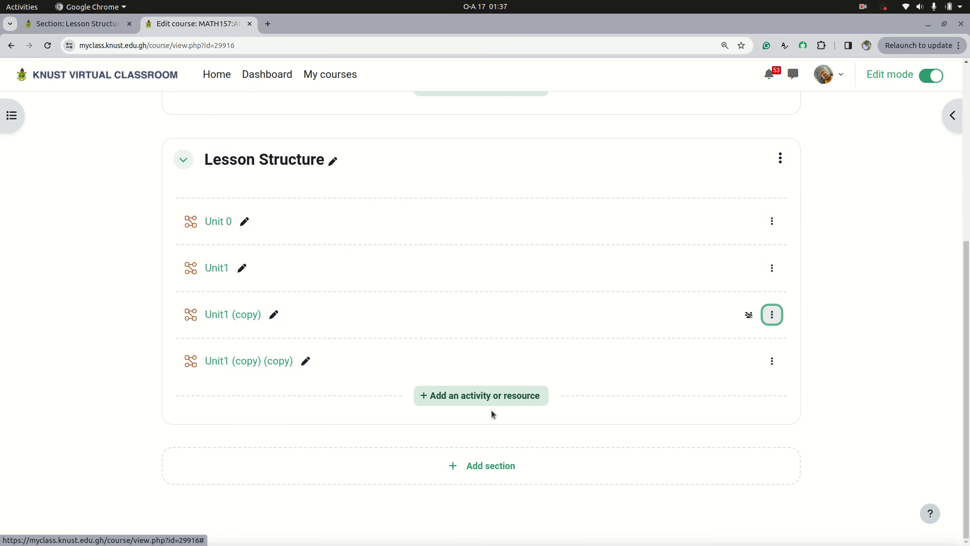
{"action": "left_click", "coordinate": [495, 399]}
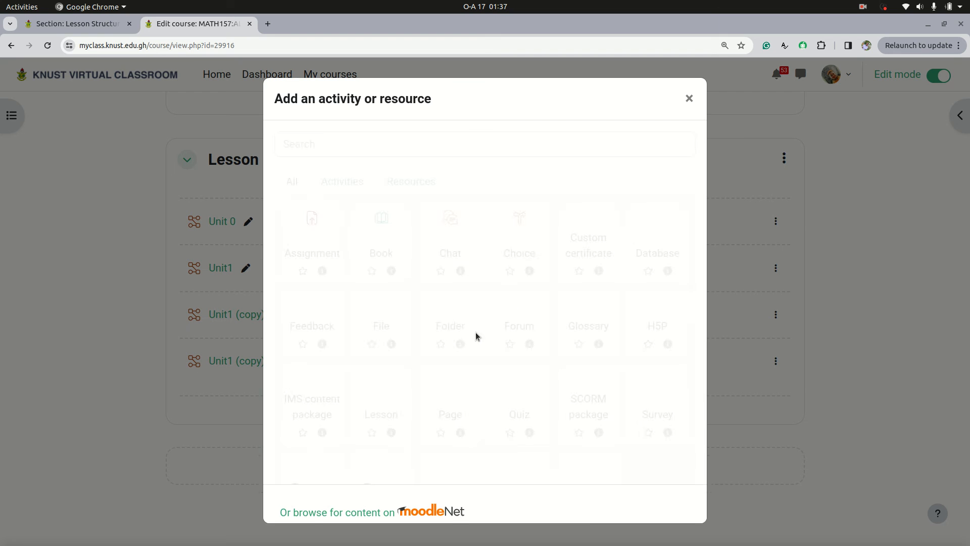
{"action": "left_click", "coordinate": [388, 398]}
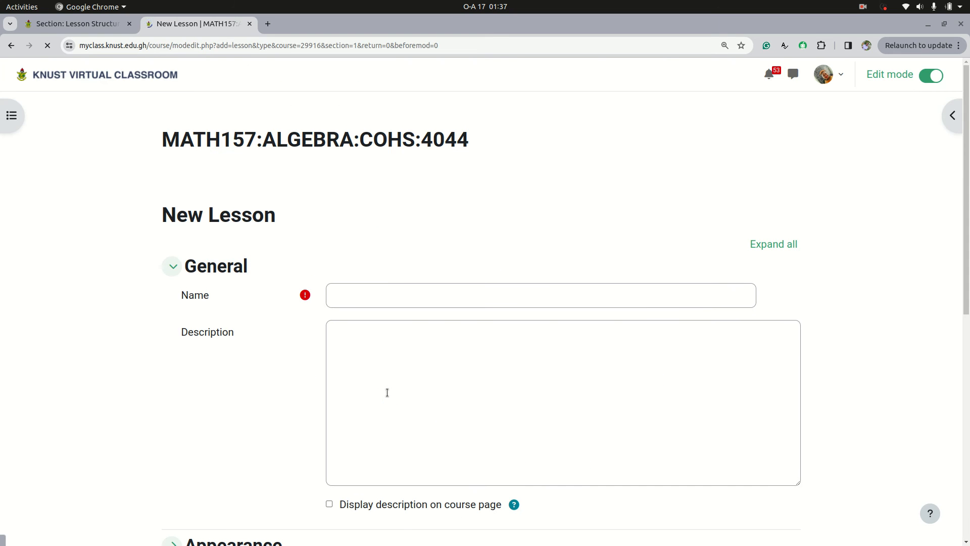
{"action": "left_click", "coordinate": [383, 289]}
{"action": "type", "text": "UNIT5"}
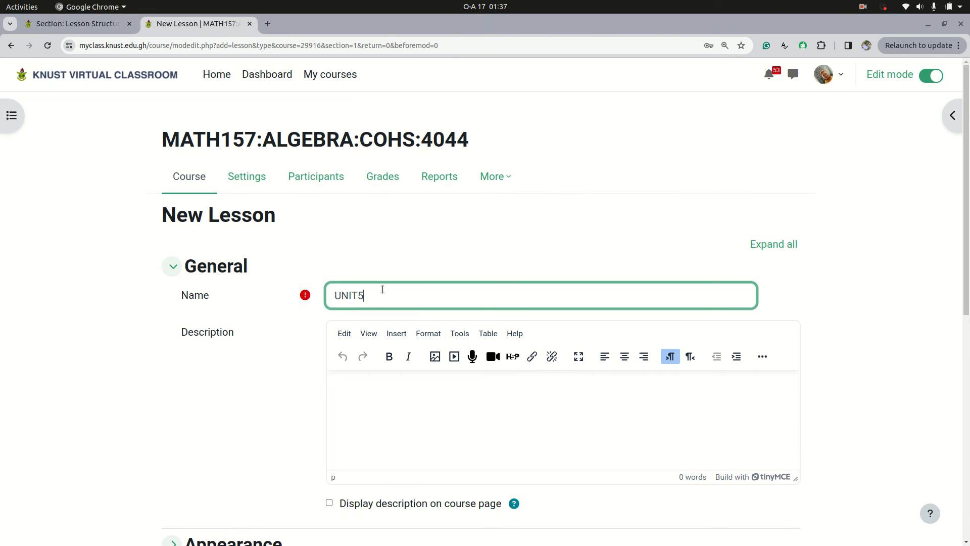
{"action": "key", "text": "Return"}
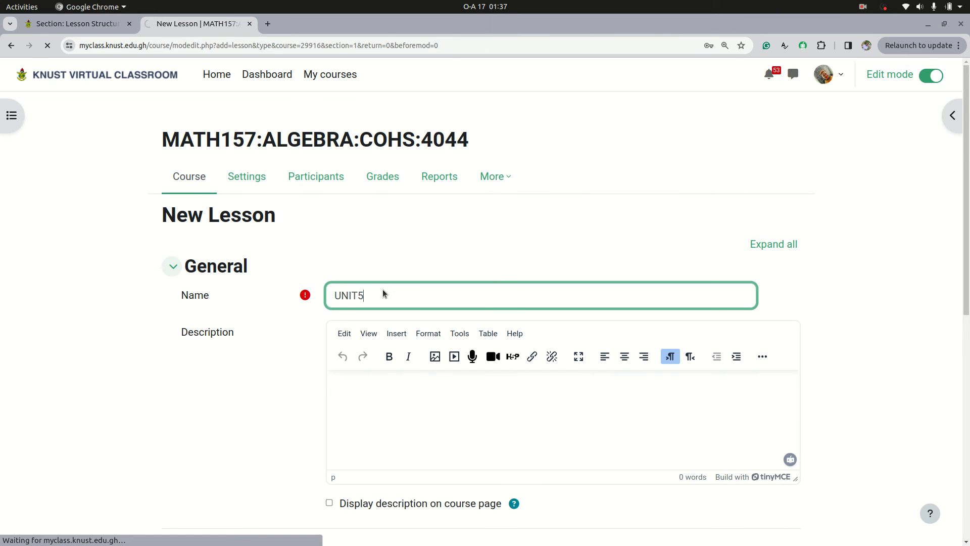
Step: Rename the "Unit1 (copy)" lesson as UNIT2
{"action": "scroll", "coordinate": [409, 424], "scroll_direction": "down", "scroll_amount": 2}
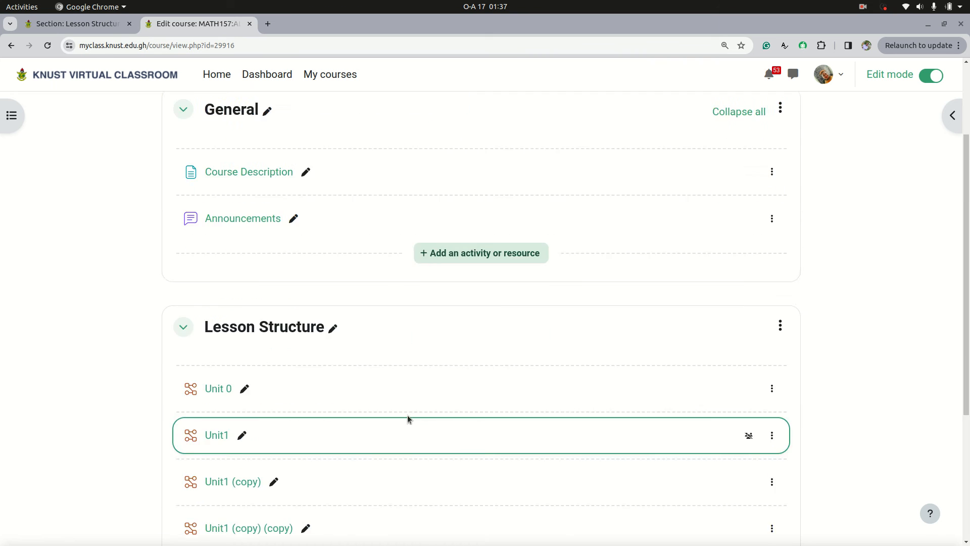
{"action": "scroll", "coordinate": [407, 419], "scroll_direction": "down", "scroll_amount": 2}
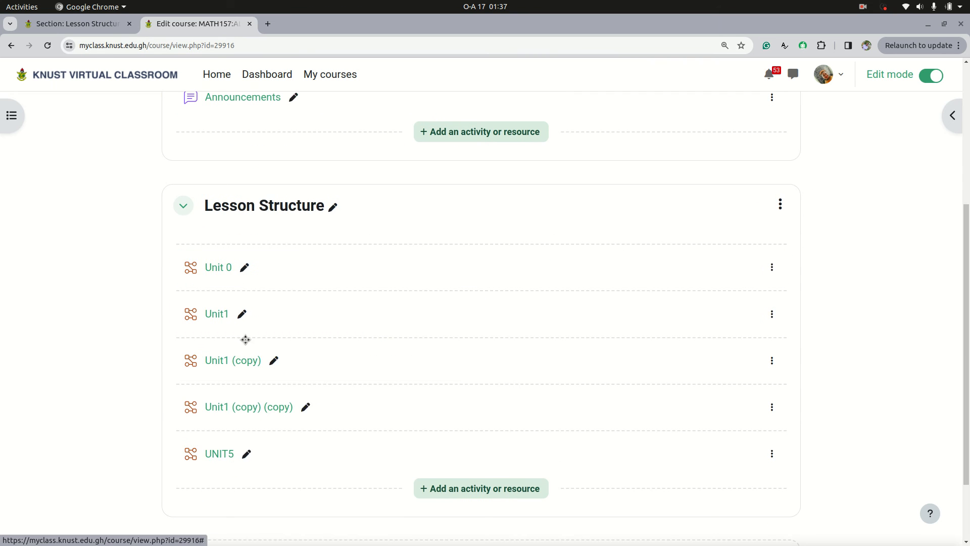
{"action": "left_click", "coordinate": [272, 361]}
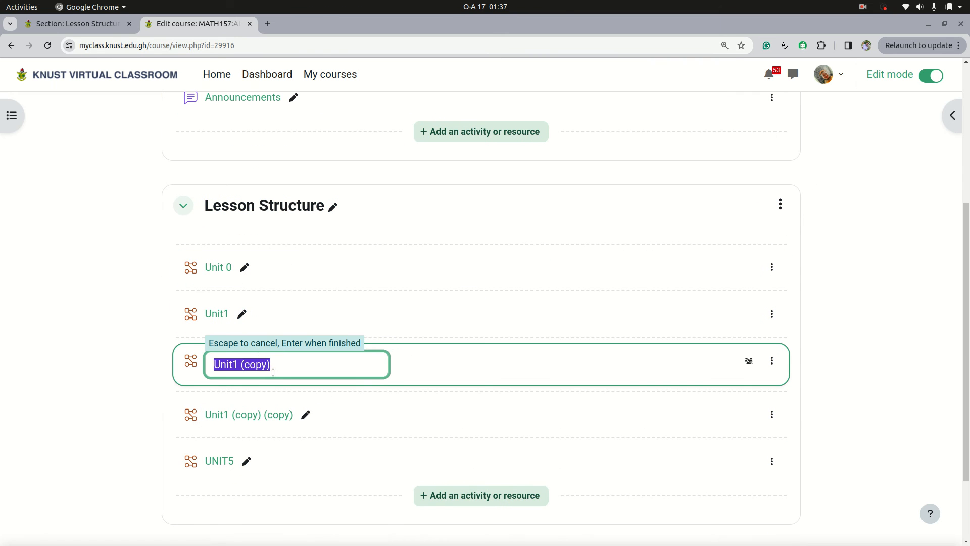
{"action": "key", "text": "BackSpace"}
{"action": "type", "text": "uNIT 2"}
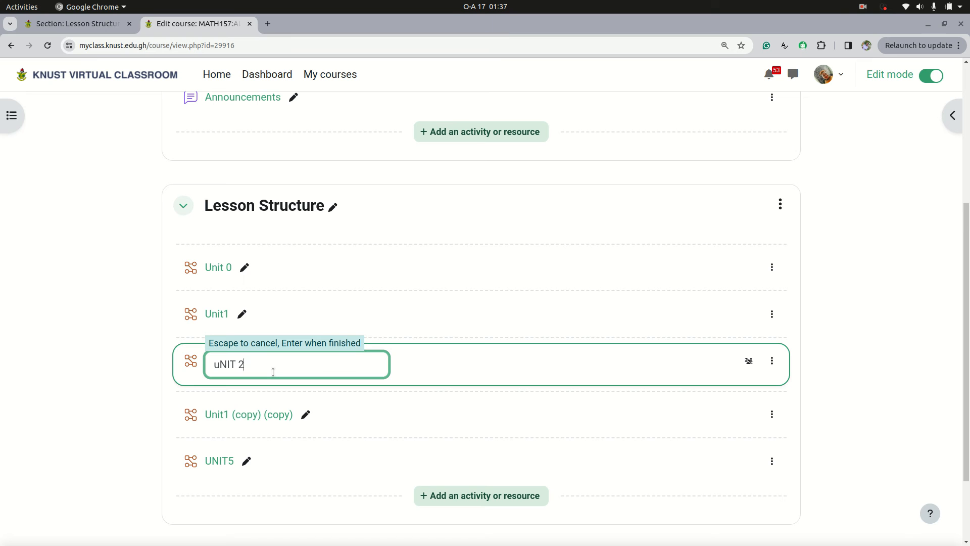
{"action": "key", "text": "BackSpace"}
{"action": "key", "text": "BackSpace"}
{"action": "key", "text": "BackSpace"}
{"action": "key", "text": "Return"}
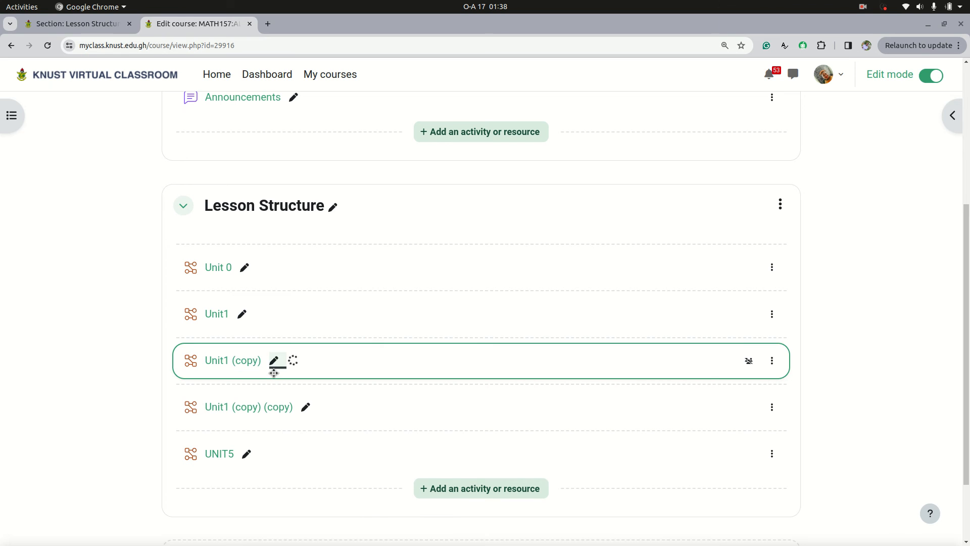
Step: Rename the "Unit1 (copy) (copy)" lesson as UNIT3
{"action": "left_click", "coordinate": [306, 408]}
{"action": "type", "text": "U"}
{"action": "key", "text": "Return"}
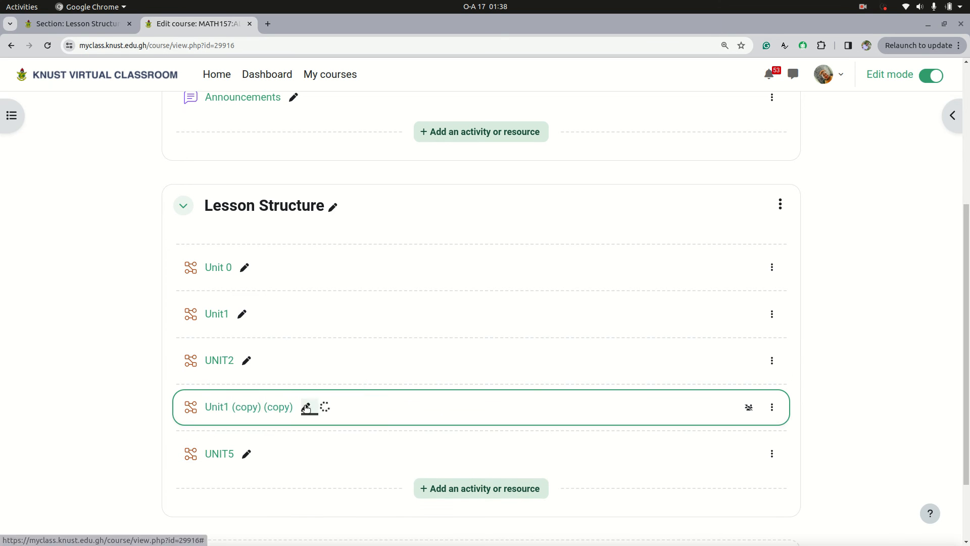
Step: Rename the first two lessons in uppercase without a space, as UNIT1 for Unit1 and UNIT0 for Unit 0
{"action": "left_click", "coordinate": [242, 314]}
{"action": "type", "text": "UNIT1"}
{"action": "key", "text": "Return"}
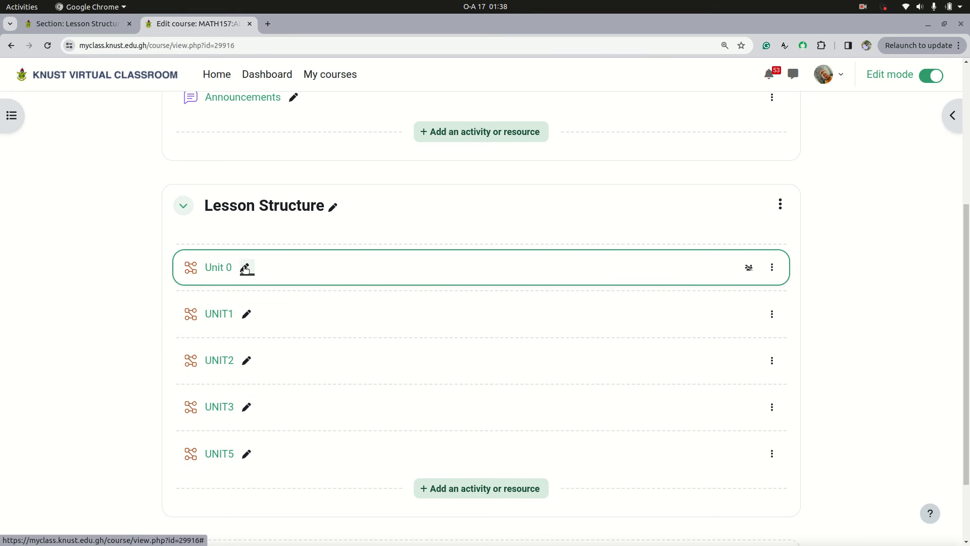
{"action": "left_click", "coordinate": [243, 266]}
{"action": "type", "text": "UNIT0"}
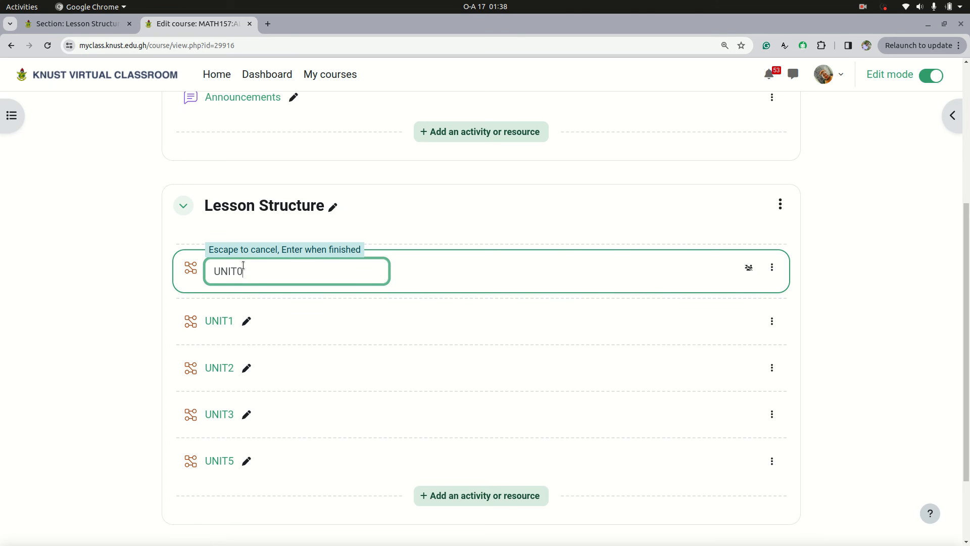
{"action": "key", "text": "Return"}
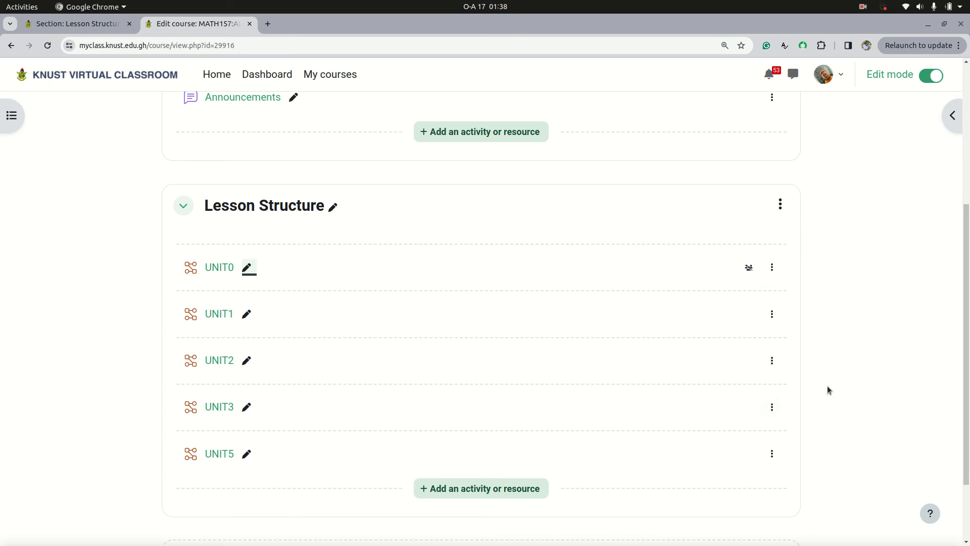
Step: Duplicate the UNIT2 lesson and rename the copy as UNIT4
{"action": "left_click", "coordinate": [772, 361]}
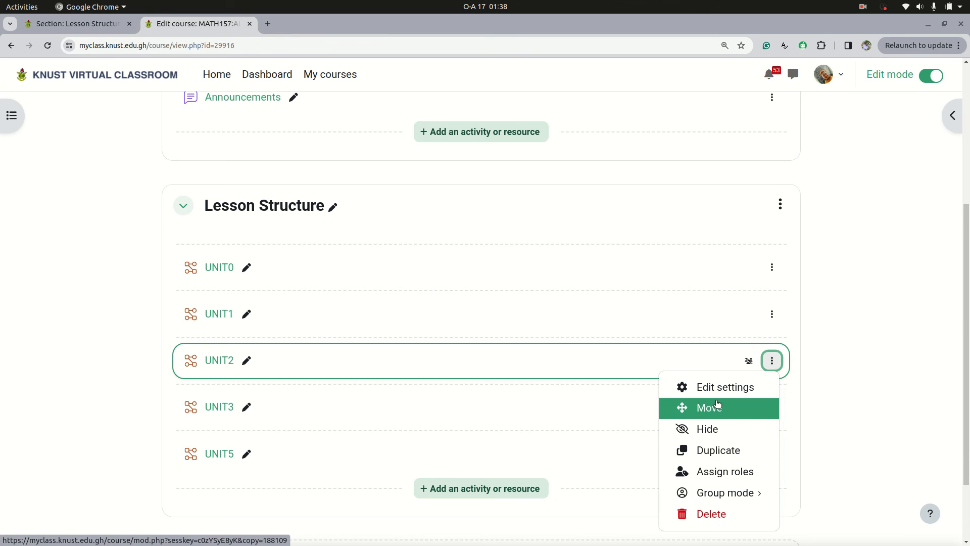
{"action": "left_click", "coordinate": [718, 451]}
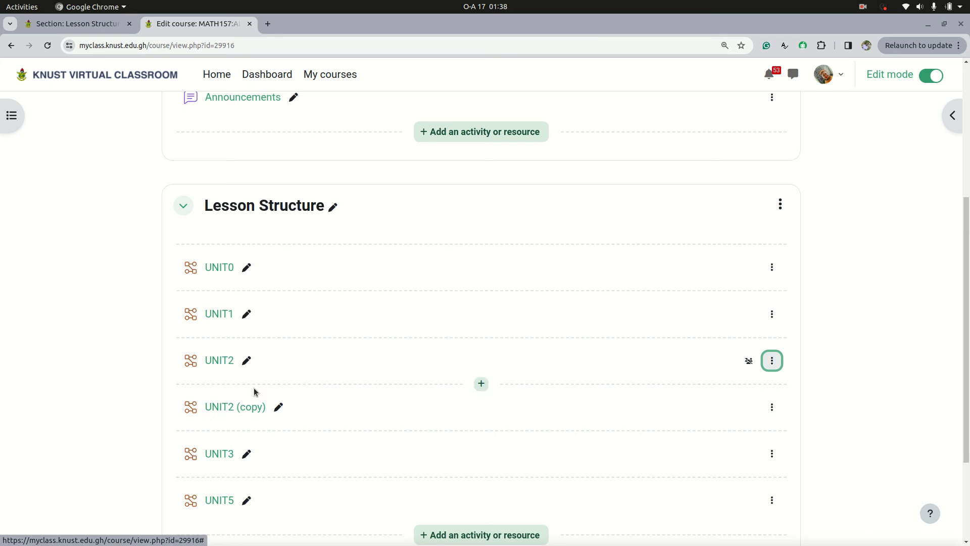
{"action": "left_click", "coordinate": [277, 407]}
{"action": "type", "text": "UNI"}
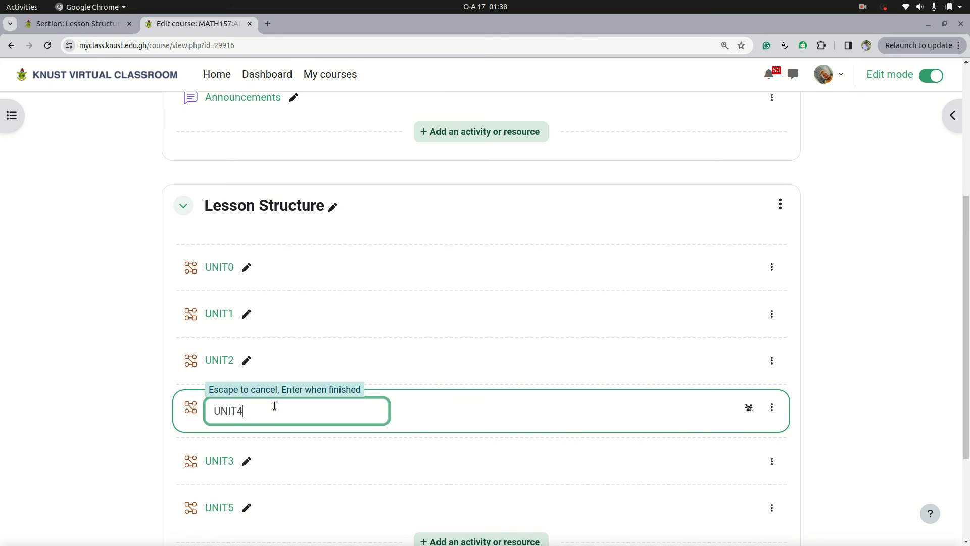
{"action": "type", "text": "T4"}
{"action": "key", "text": "Return"}
Step: Move the UNIT3 lesson between UNIT2 and UNIT4 in the Lesson Structure section
{"action": "left_click_drag", "start_coordinate": [283, 464], "coordinate": [255, 385]}
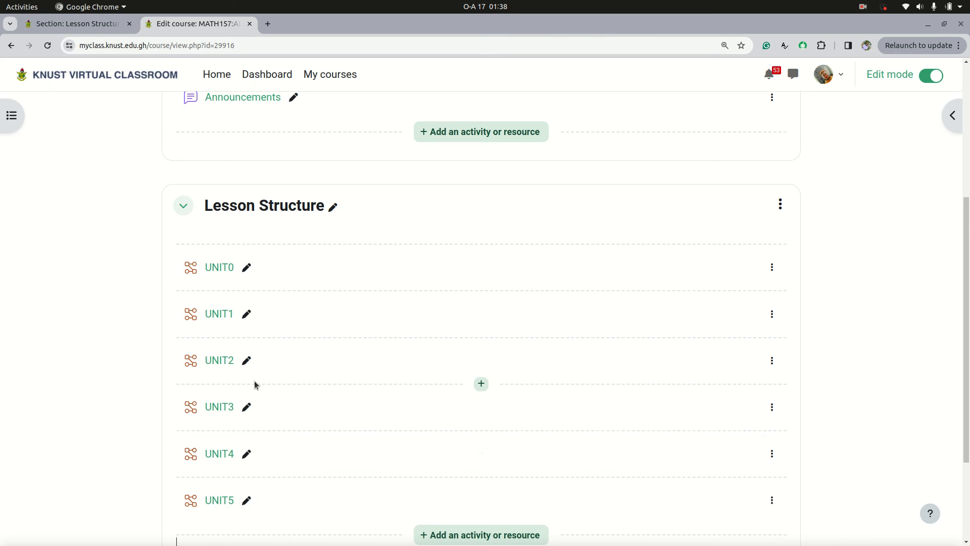
{"action": "scroll", "coordinate": [245, 453], "scroll_direction": "down", "scroll_amount": 2}
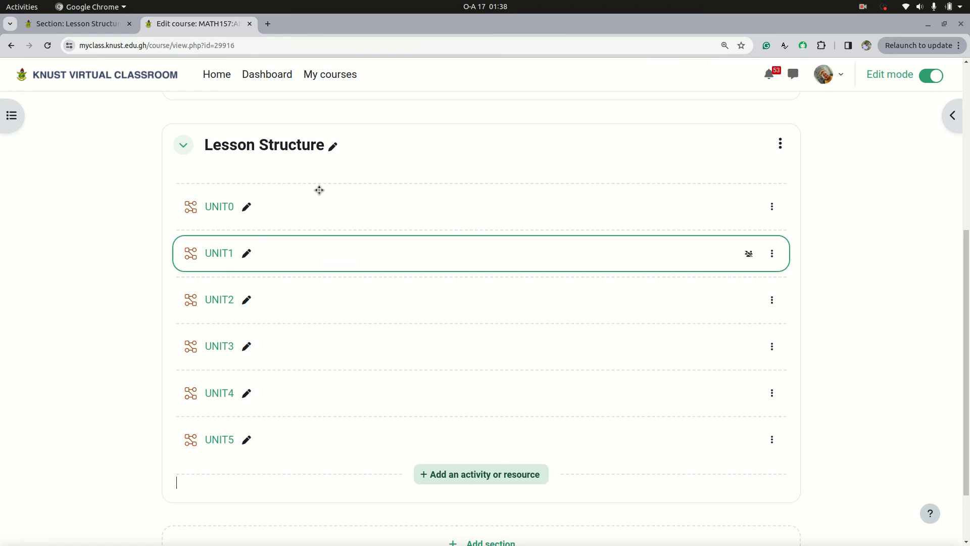
{"action": "mouse_move", "coordinate": [16, 208]}
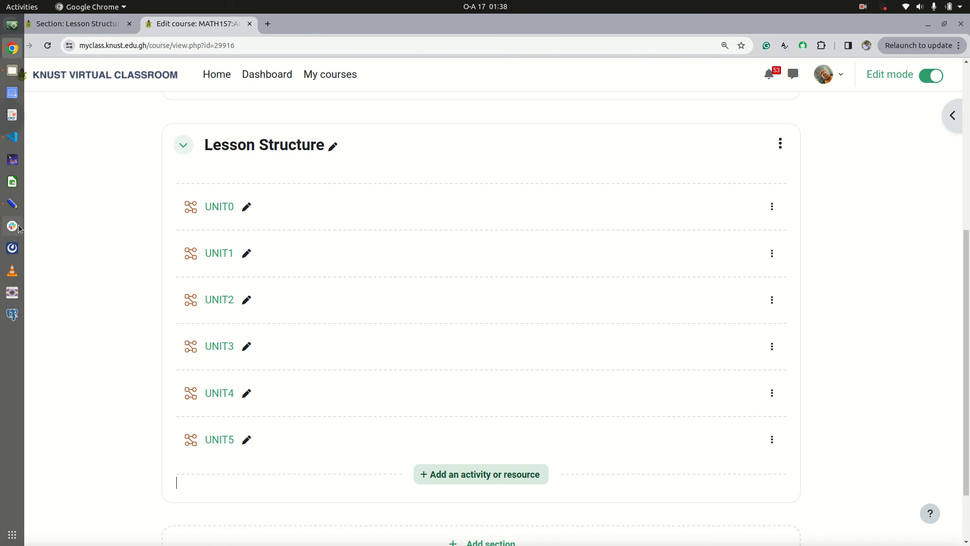
Step: Switch to Stylus Labs Write to review the week-by-unit plan in the lesson notes, and return to the course page
{"action": "left_click", "coordinate": [12, 203]}
{"action": "left_click_drag", "start_coordinate": [444, 192], "coordinate": [427, 128]}
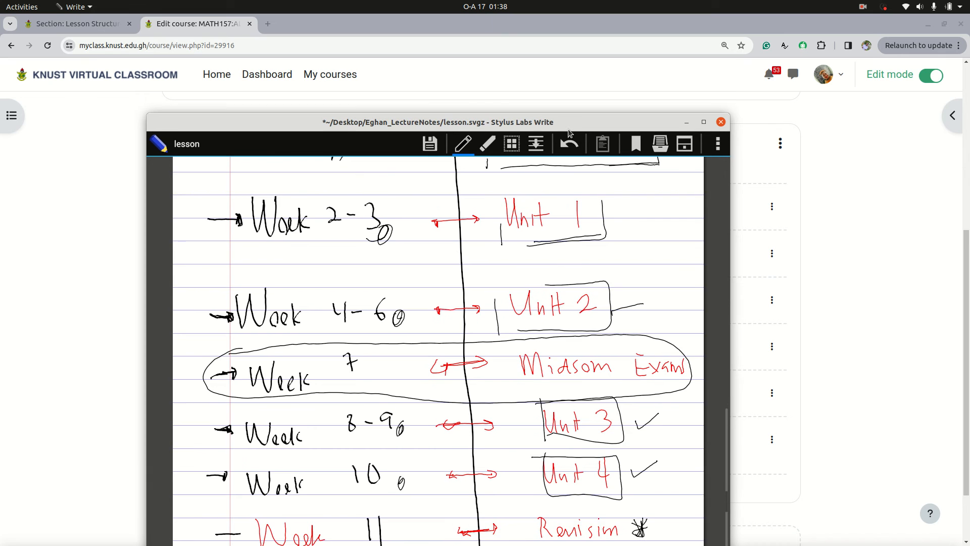
{"action": "left_click", "coordinate": [685, 121]}
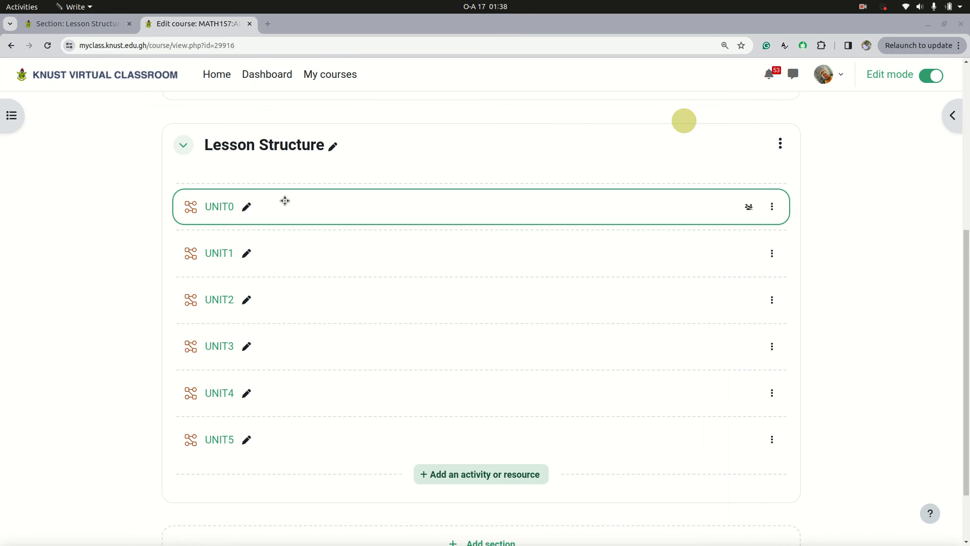
Step: Rename the UNIT1 lesson in the Lesson Structure section as MODULE 1
{"action": "left_click", "coordinate": [243, 210]}
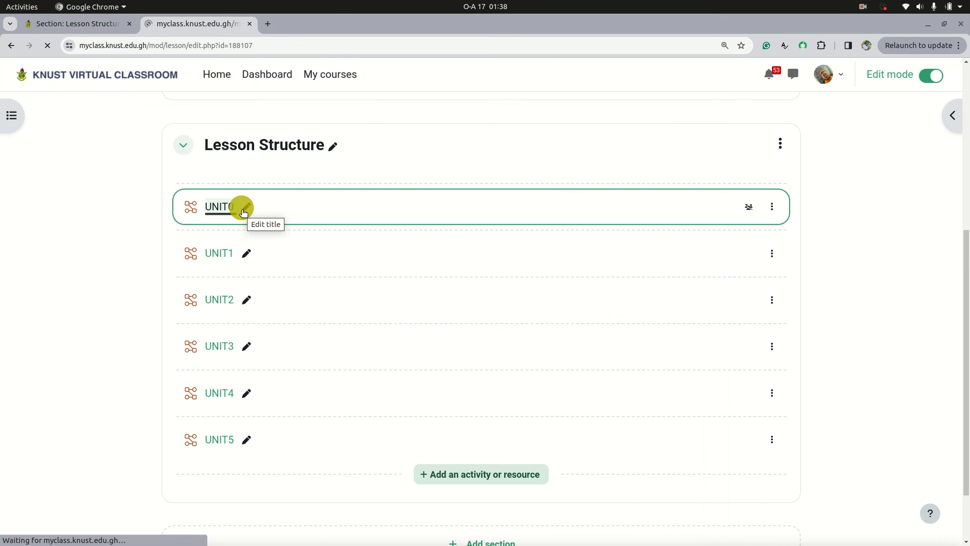
{"action": "left_click", "coordinate": [5, 48]}
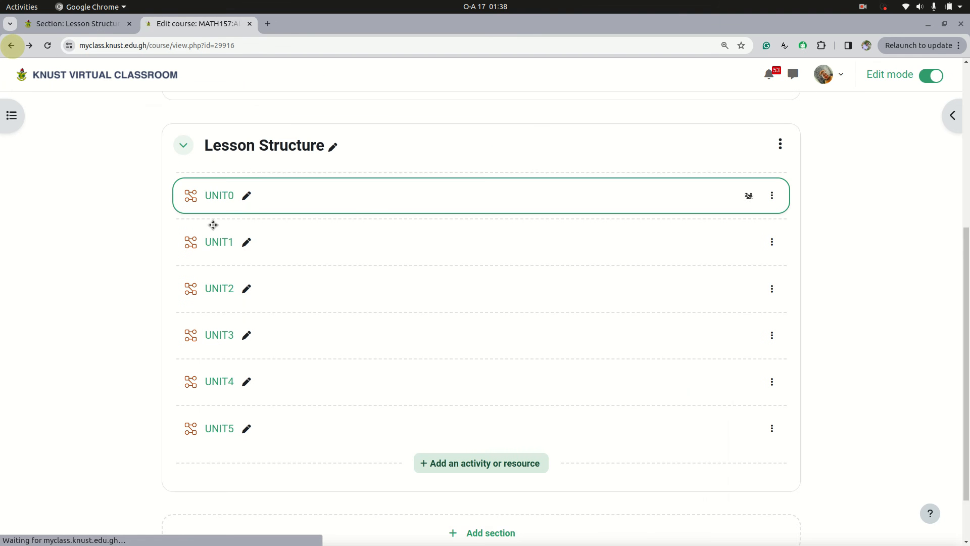
{"action": "left_click", "coordinate": [246, 253]}
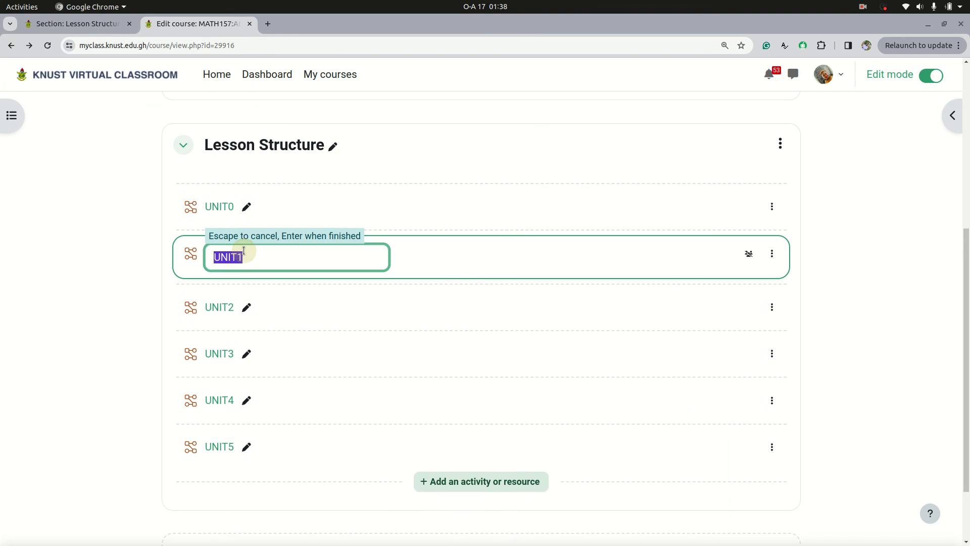
{"action": "type", "text": "M"}
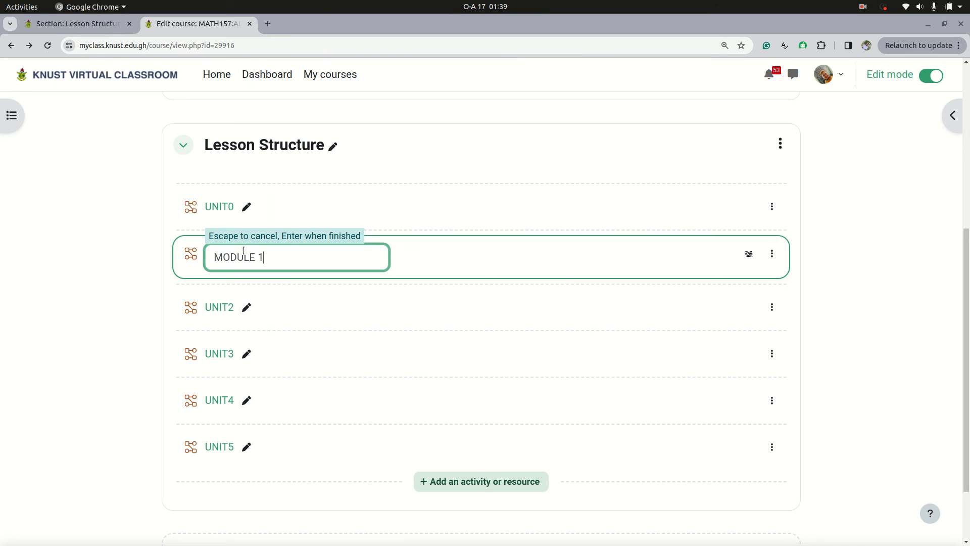
{"action": "type", "text": "ODULE 1"}
{"action": "key", "text": "Return"}
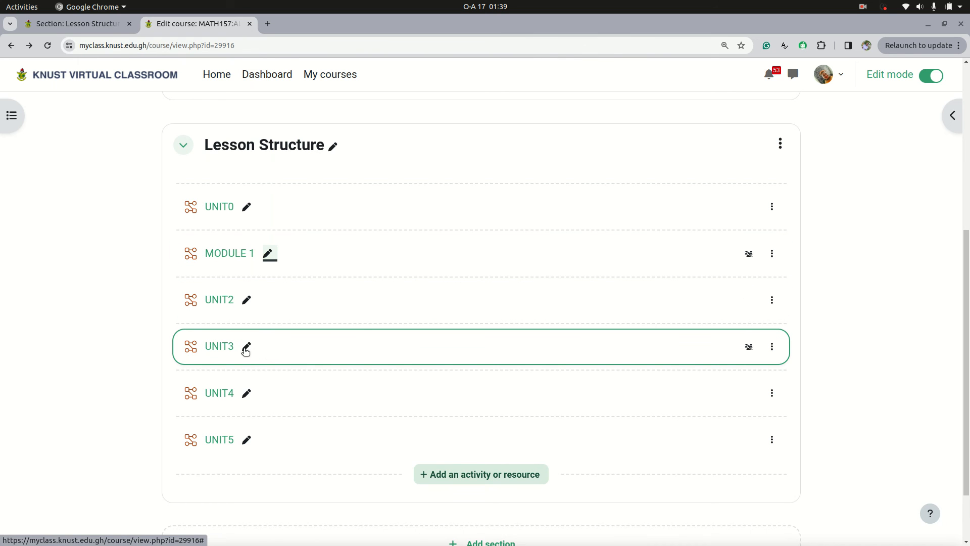
Step: Add a topic title to the UNIT3 lesson, renaming it "UNIT3 : Differentiation"
{"action": "left_click", "coordinate": [246, 346]}
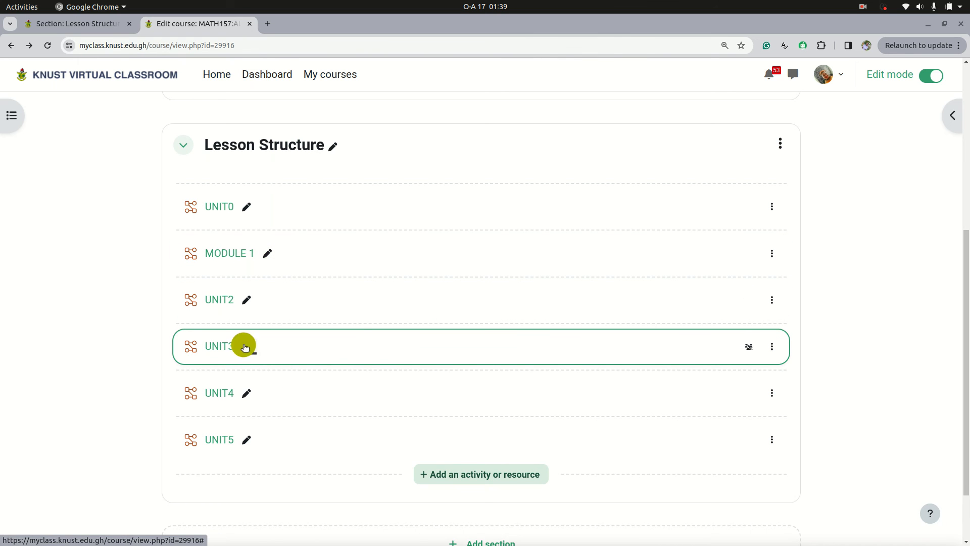
{"action": "left_click", "coordinate": [258, 351]}
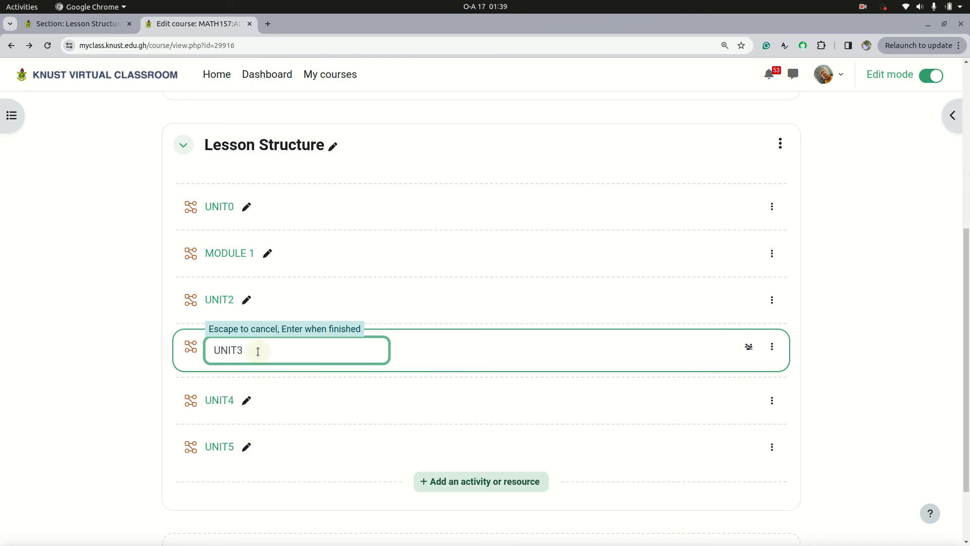
{"action": "type", "text": "-"}
{"action": "key", "text": "BackSpace"}
{"action": "type", "text": ": dF"}
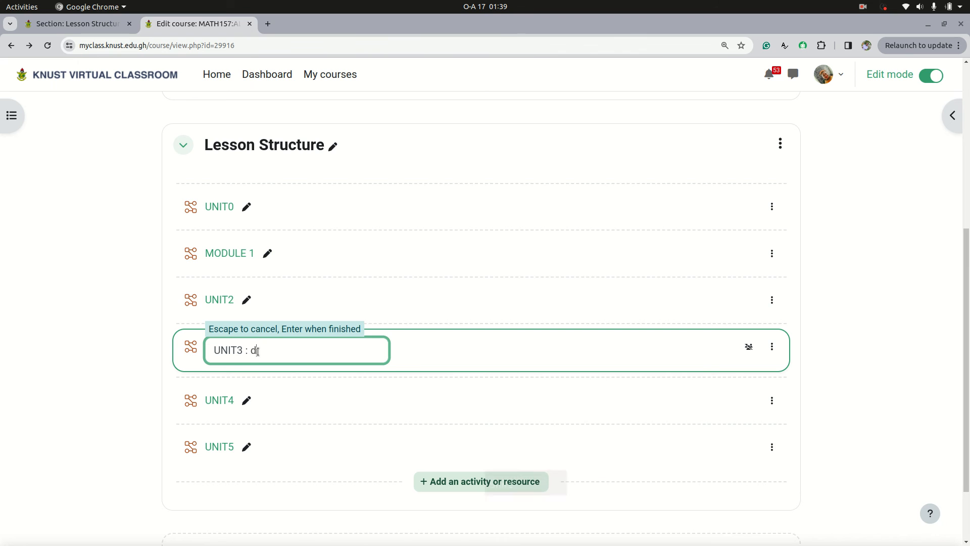
{"action": "key", "text": "BackSpace"}
{"action": "key", "text": "BackSpace"}
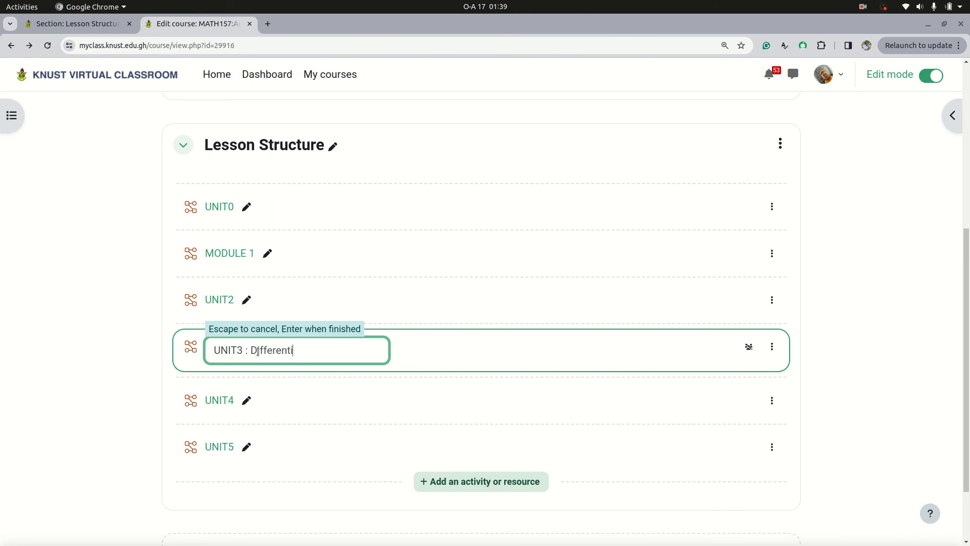
{"action": "type", "text": "Differentiation"}
{"action": "key", "text": "Return"}
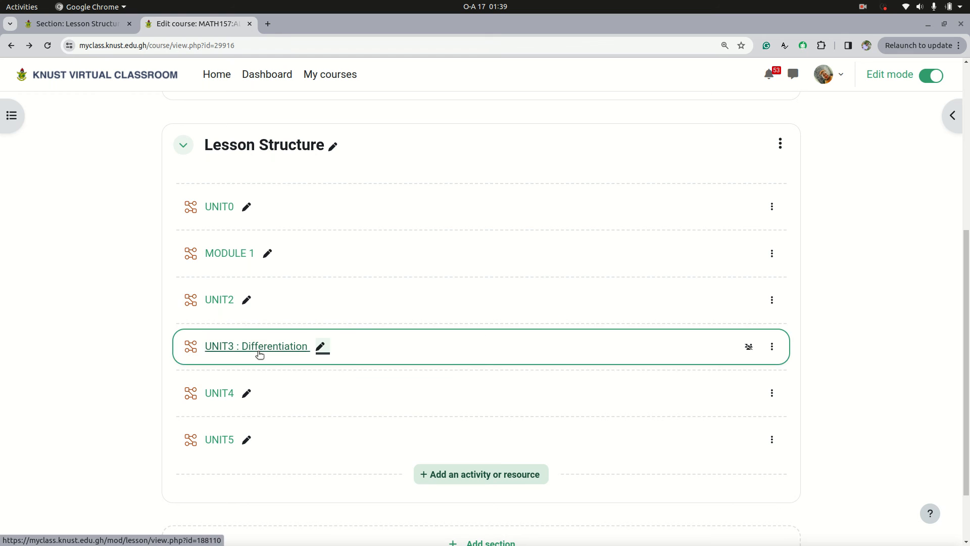
Step: Add a topic title to the UNIT0 lesson, renaming it "UNIT0: Course Overview"
{"action": "left_click", "coordinate": [246, 207]}
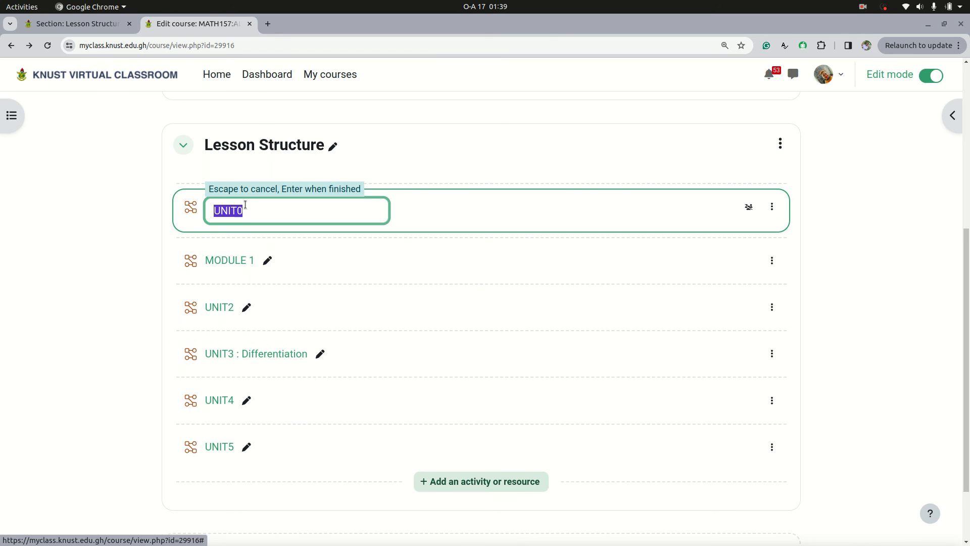
{"action": "left_click", "coordinate": [244, 211]}
{"action": "type", "text": ": "}
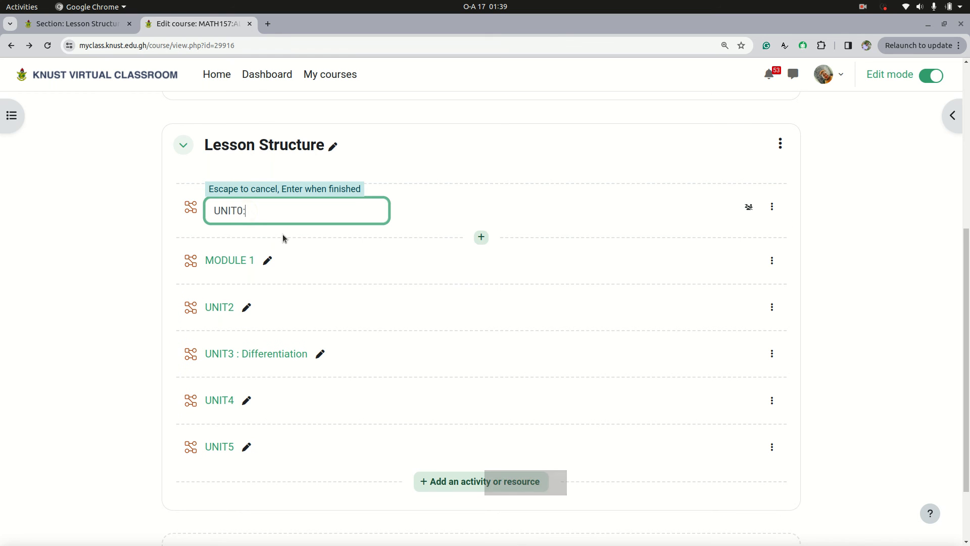
{"action": "type", "text": "Cours"}
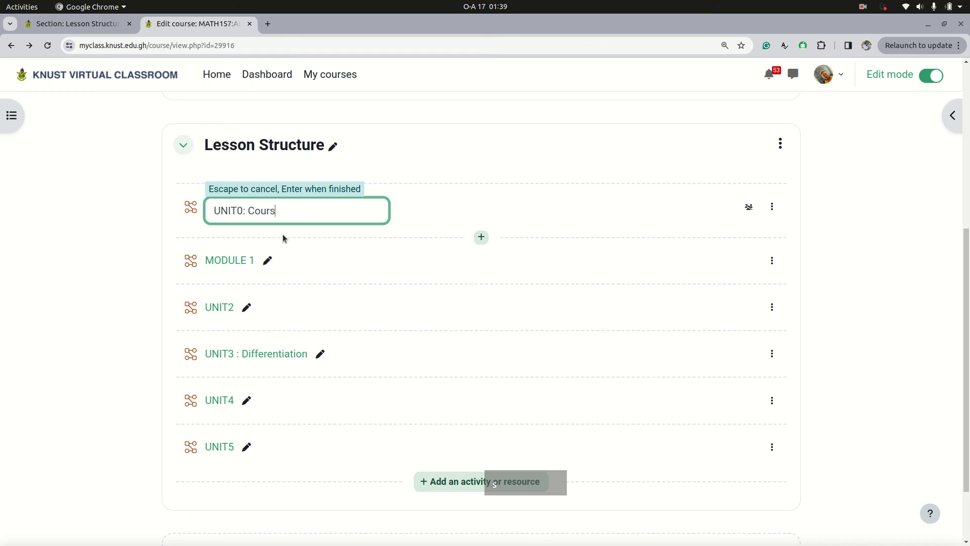
{"action": "type", "text": "e Overi"}
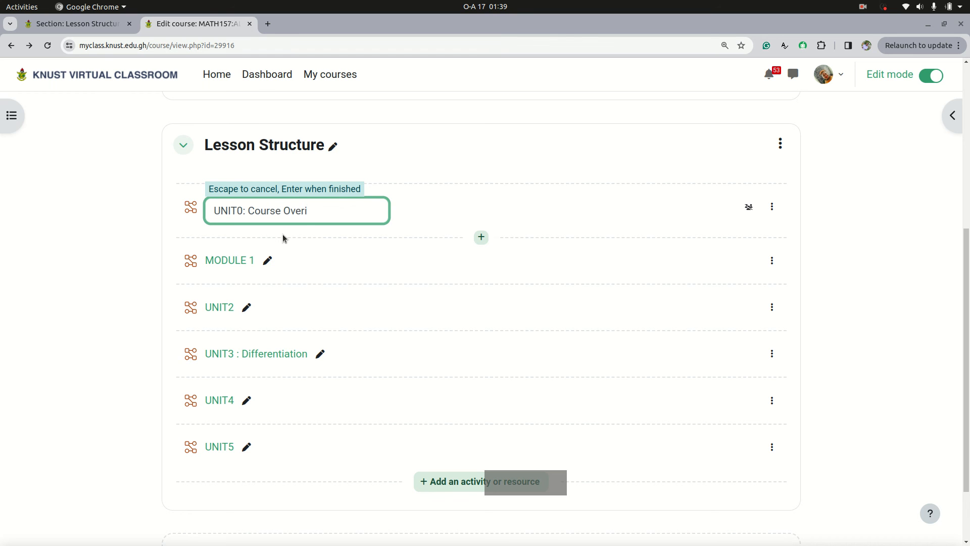
{"action": "key", "text": "BackSpace"}
{"action": "type", "text": "view"}
{"action": "key", "text": "Return"}
Step: Extend the MODULE 1 lesson's name to "MODULE 1: Rules of Derivative"
{"action": "left_click", "coordinate": [268, 253]}
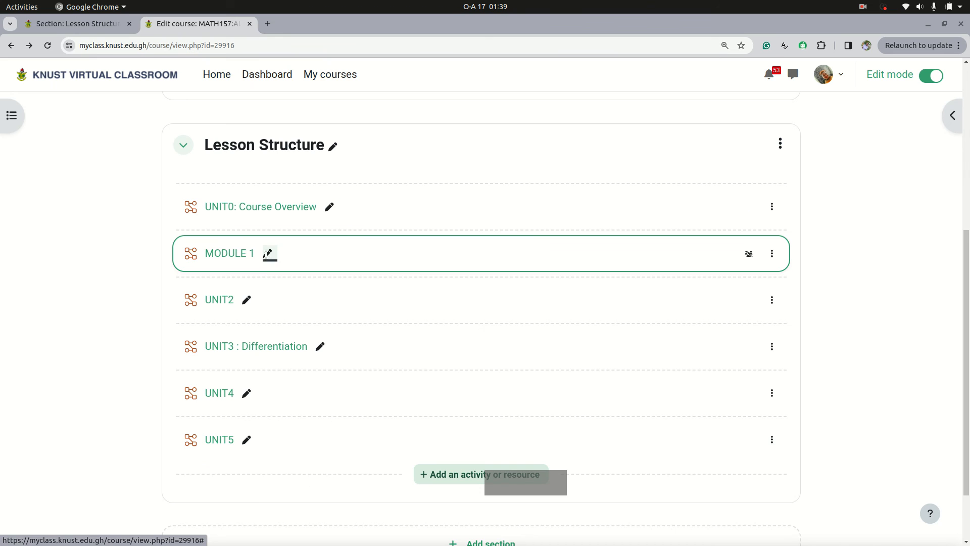
{"action": "left_click", "coordinate": [265, 254]}
{"action": "type", "text": ":"}
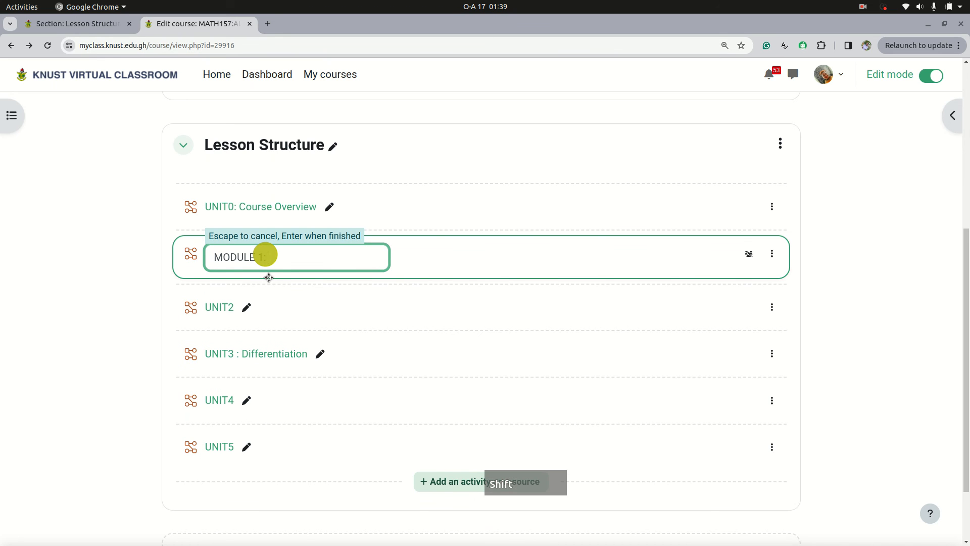
{"action": "type", "text": " A"}
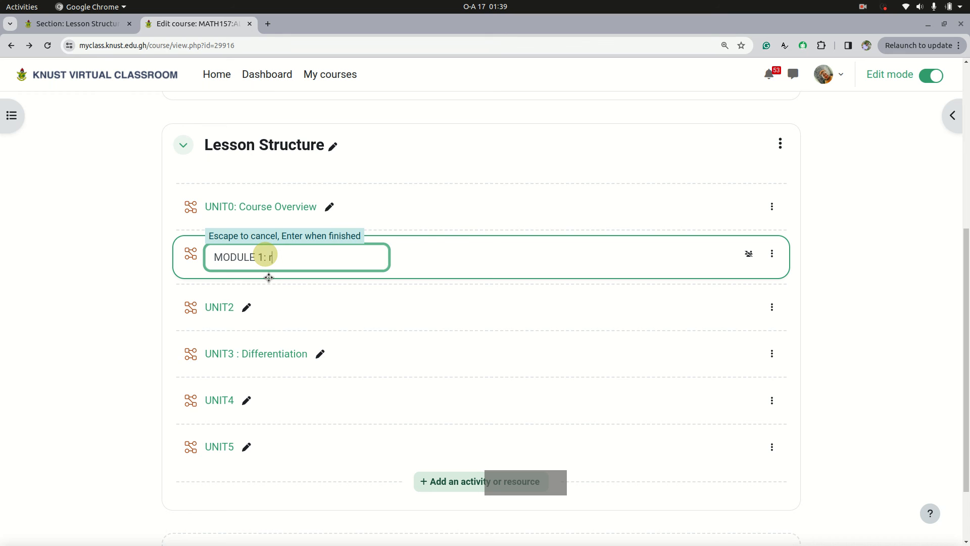
{"action": "type", "text": "les of Derivative"}
{"action": "key", "text": "Return"}
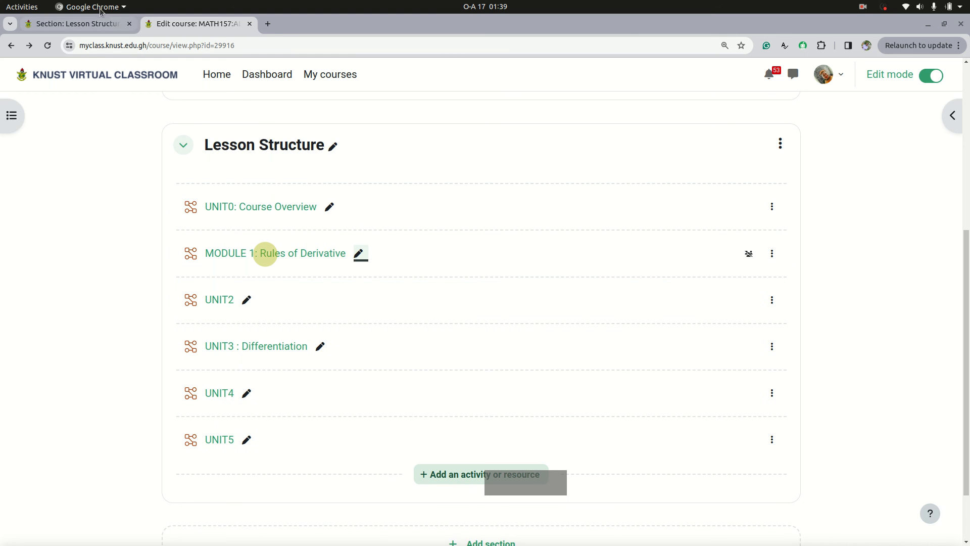
Step: Examine the module names and welcome description in the Lesson Structure section of the DM552 Quantitative Techniques course
{"action": "left_click", "coordinate": [90, 23]}
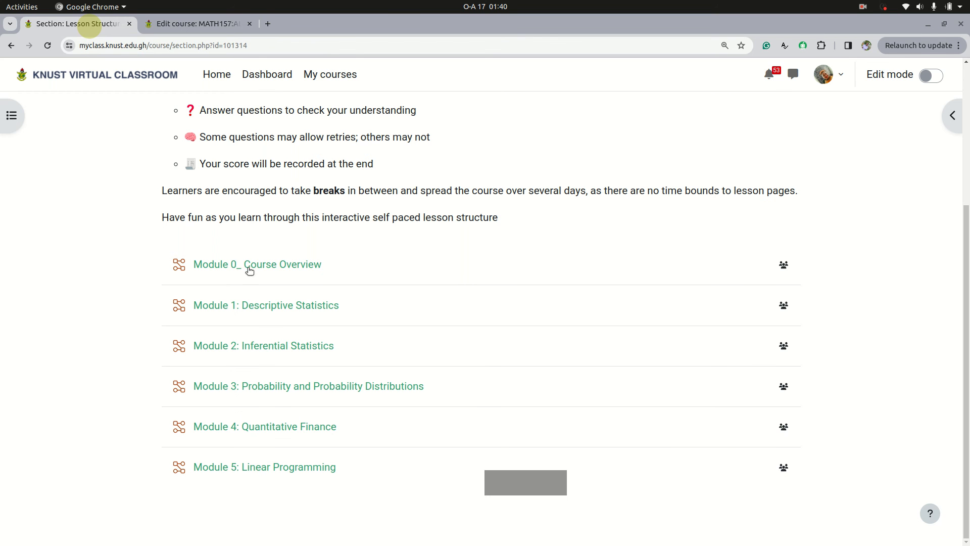
{"action": "scroll", "coordinate": [243, 386], "scroll_direction": "up", "scroll_amount": 3}
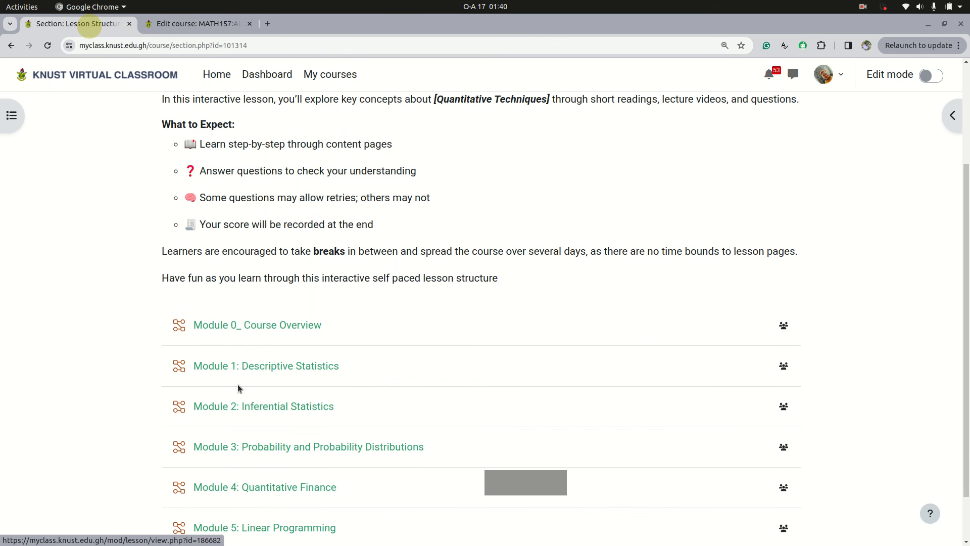
{"action": "scroll", "coordinate": [254, 365], "scroll_direction": "up", "scroll_amount": 2}
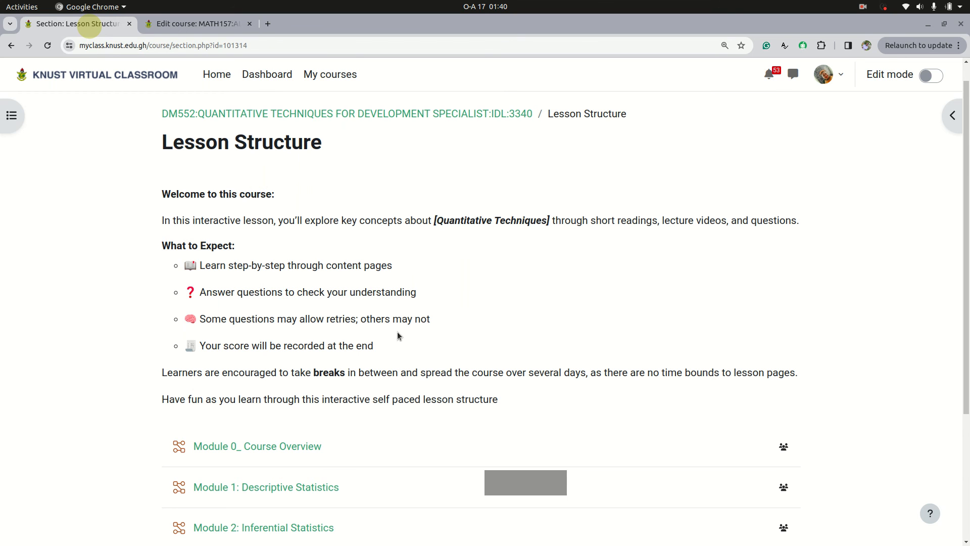
Step: Open the settings of the MATH157 course's Lesson Structure section and place the cursor in its description
{"action": "left_click", "coordinate": [208, 25]}
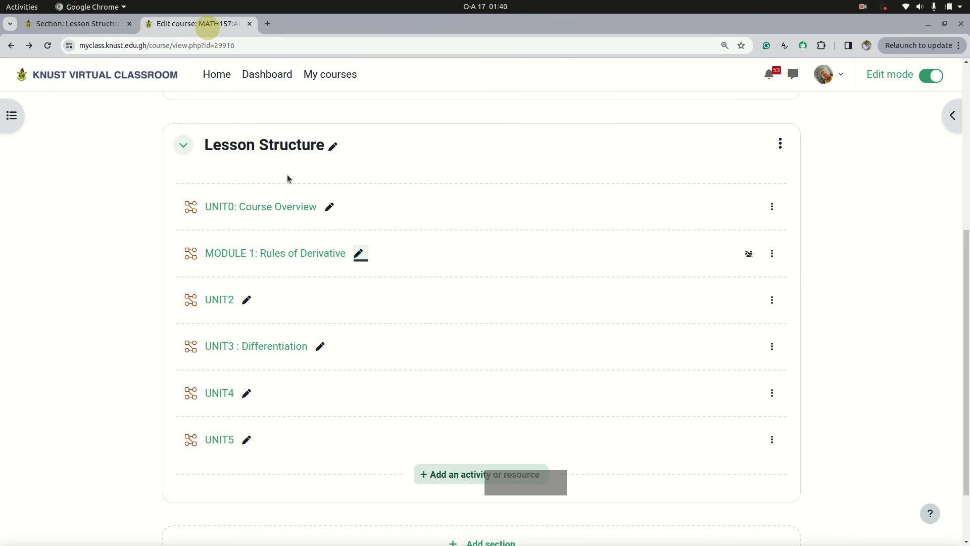
{"action": "scroll", "coordinate": [287, 178], "scroll_direction": "up", "scroll_amount": 2}
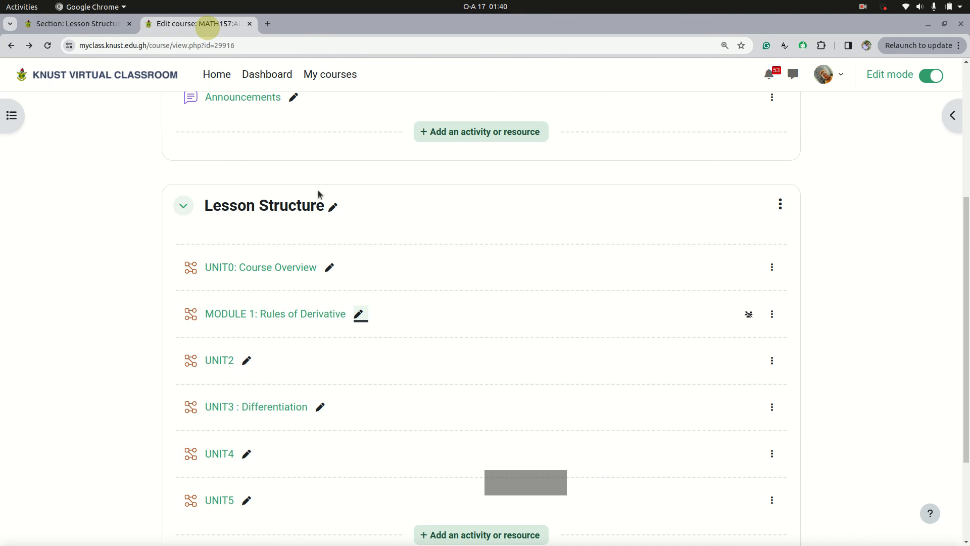
{"action": "left_click", "coordinate": [783, 206]}
{"action": "left_click", "coordinate": [725, 251]}
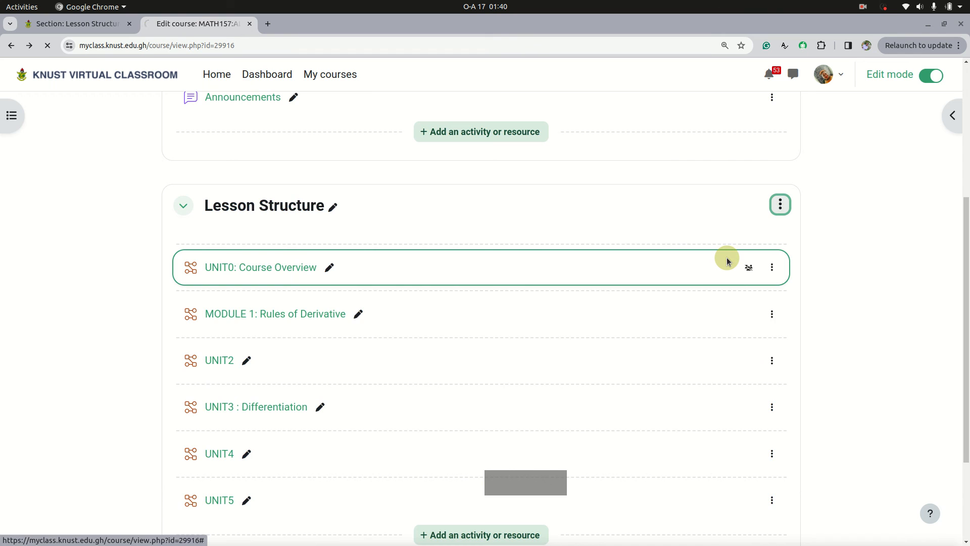
{"action": "scroll", "coordinate": [318, 222], "scroll_direction": "down", "scroll_amount": 3}
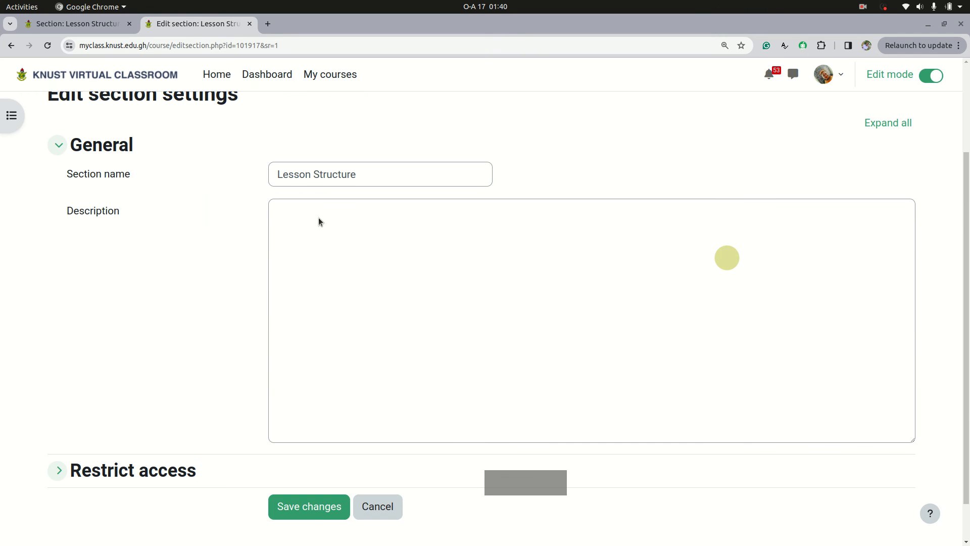
{"action": "left_click", "coordinate": [320, 226]}
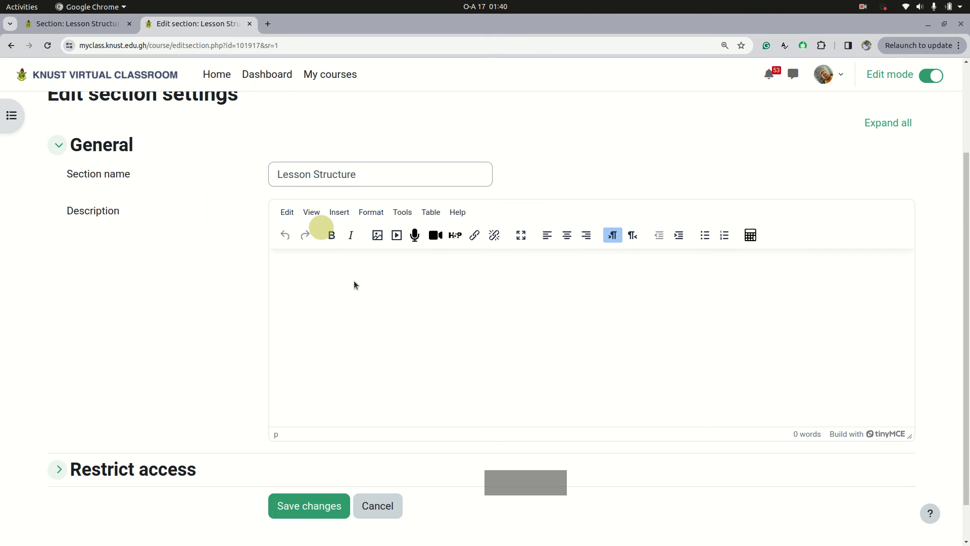
{"action": "left_click", "coordinate": [449, 299]}
Step: Write "Hi leaners, this is lesson for your to took your time and have the class" as the section description
{"action": "type", "text": "Hi"}
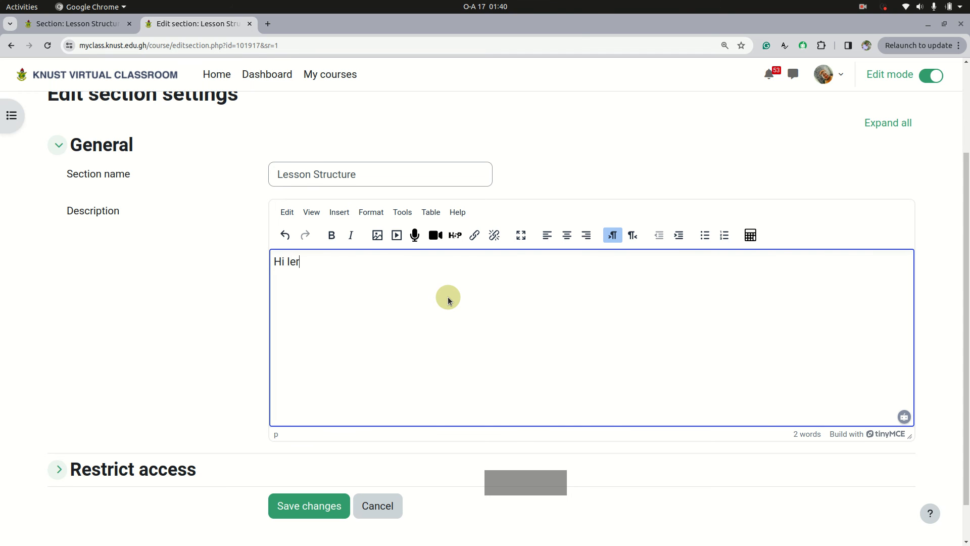
{"action": "type", "text": " leaners, this is lesson f"}
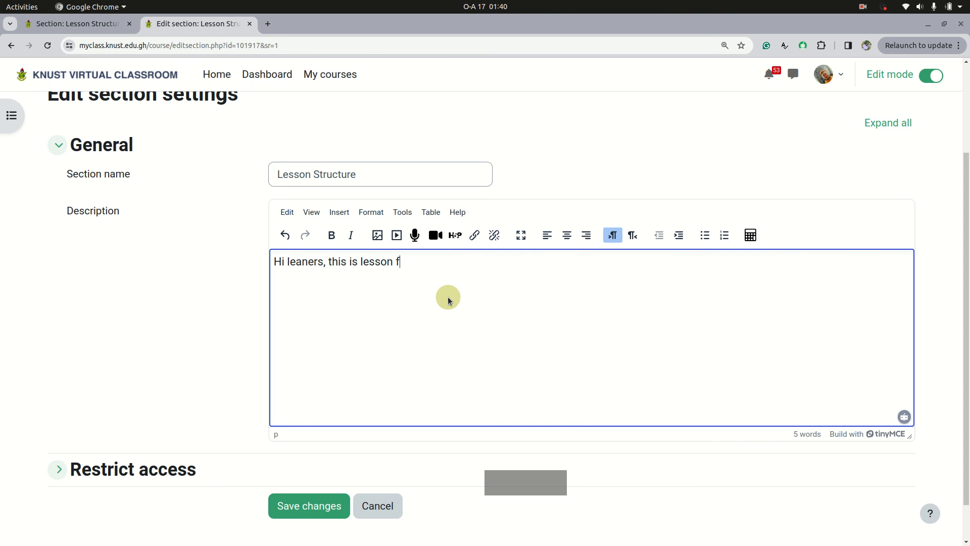
{"action": "type", "text": "or your to took your time an d"}
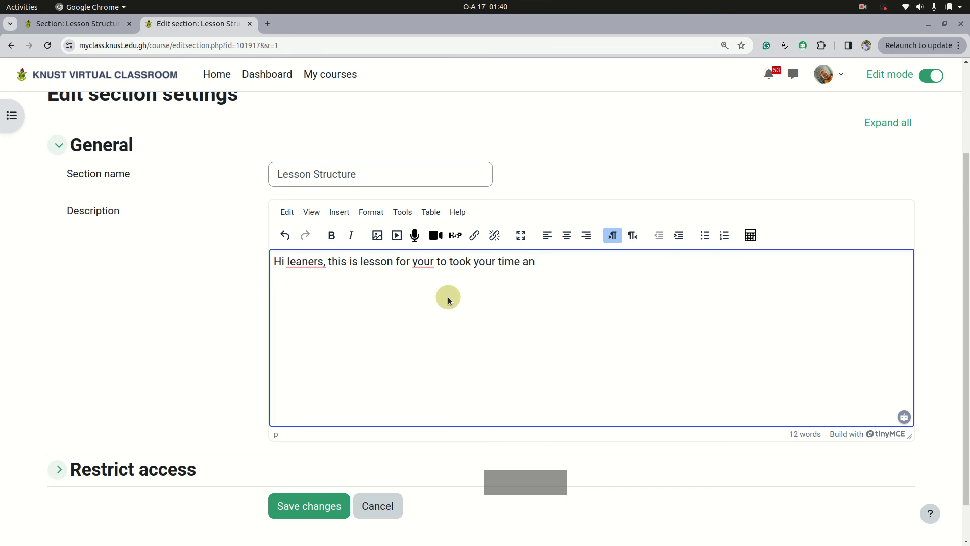
{"action": "key", "text": "BackSpace"}
{"action": "key", "text": "BackSpace"}
{"action": "type", "text": "d have th"}
{"action": "type", "text": "e class  "}
{"action": "type", "text": "Have"}
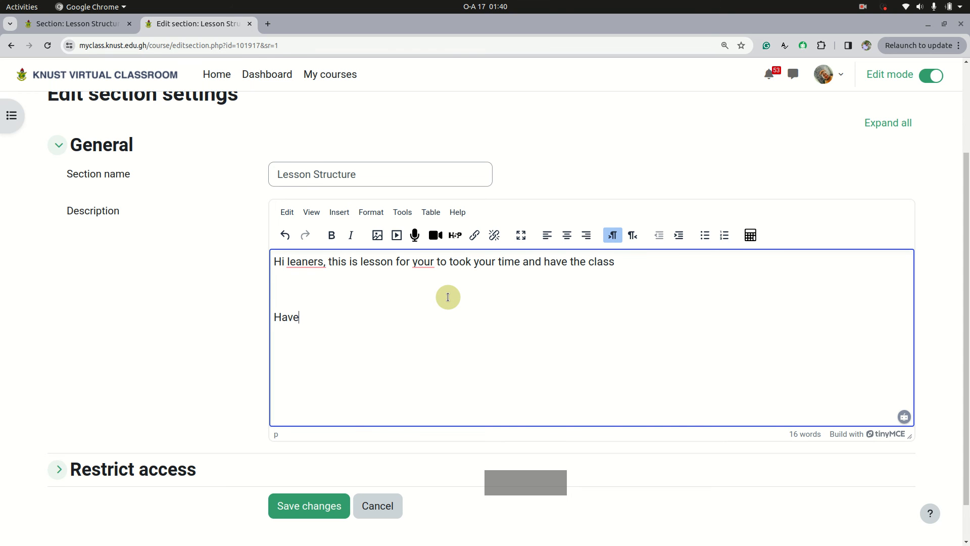
Step: Add the closing line "Have fun with me." below the description text and make it bold
{"action": "key", "text": "BackSpace"}
{"action": "type", "text": "un iwth"}
{"action": "key", "text": "BackSpace"}
{"action": "key", "text": "BackSpace"}
{"action": "key", "text": "BackSpace"}
{"action": "type", "text": "with me"}
{"action": "left_click_drag", "start_coordinate": [365, 318], "coordinate": [274, 319]}
{"action": "left_click", "coordinate": [324, 242]}
{"action": "left_click", "coordinate": [344, 344]}
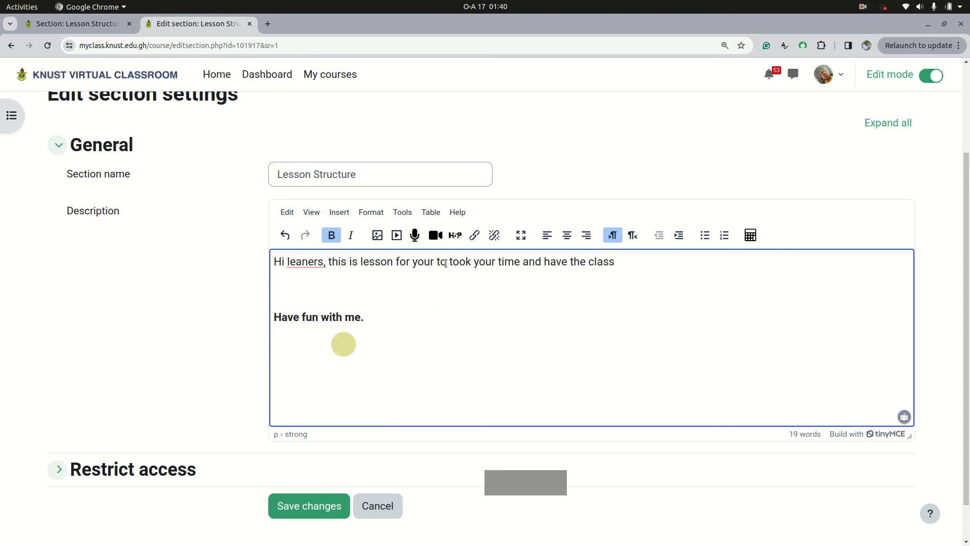
Step: Save the section settings, review the Lesson Structure page and turn off edit mode
{"action": "scroll", "coordinate": [390, 366], "scroll_direction": "down", "scroll_amount": 2}
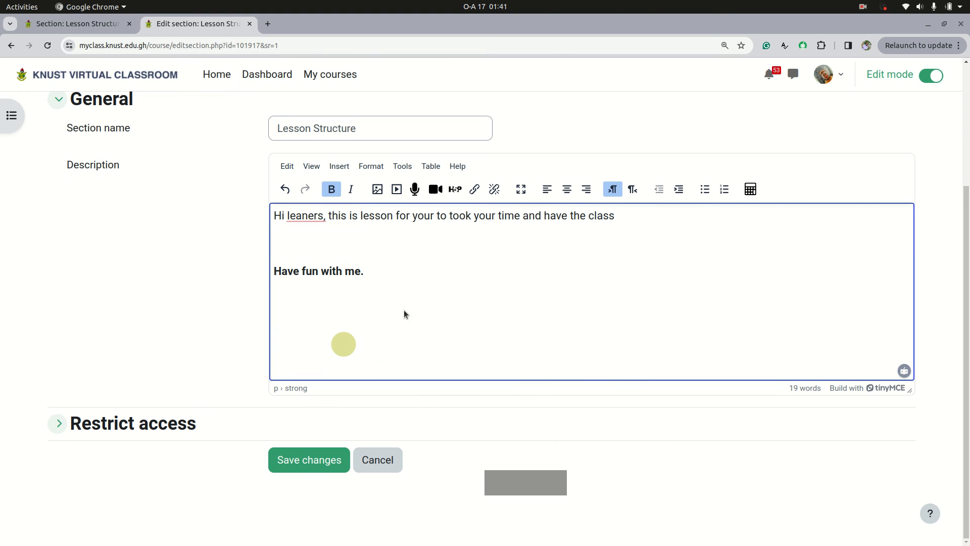
{"action": "left_click", "coordinate": [300, 461]}
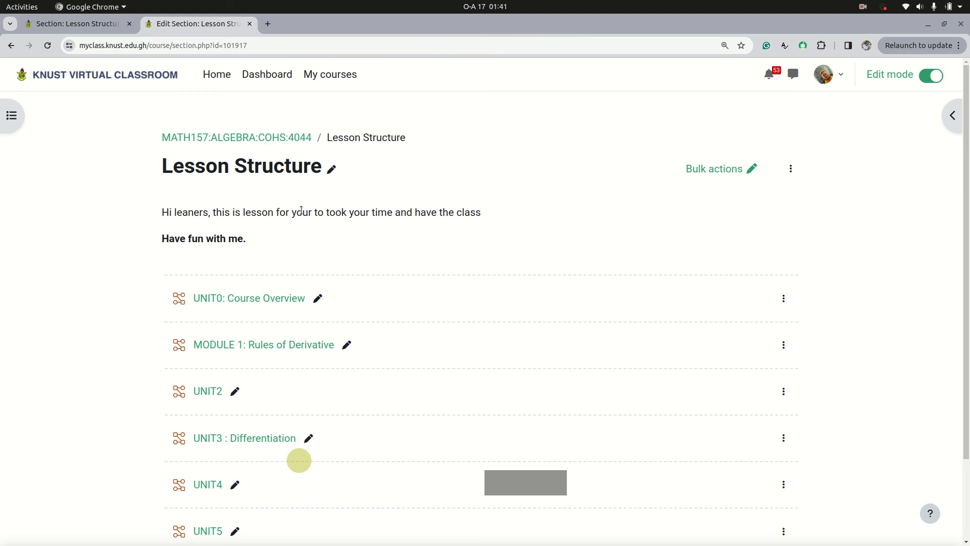
{"action": "scroll", "coordinate": [339, 347], "scroll_direction": "down", "scroll_amount": 3}
{"action": "scroll", "coordinate": [543, 258], "scroll_direction": "up", "scroll_amount": 3}
{"action": "left_click", "coordinate": [933, 81]}
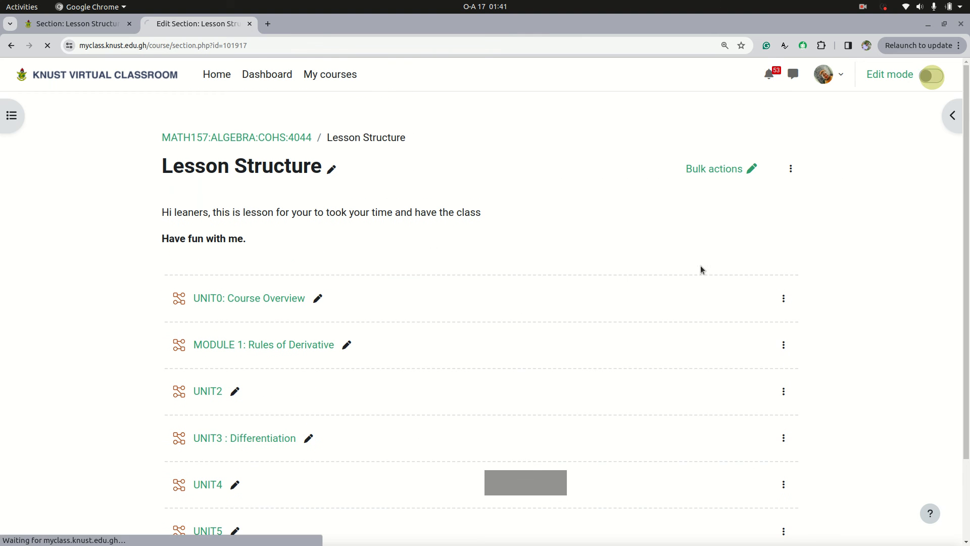